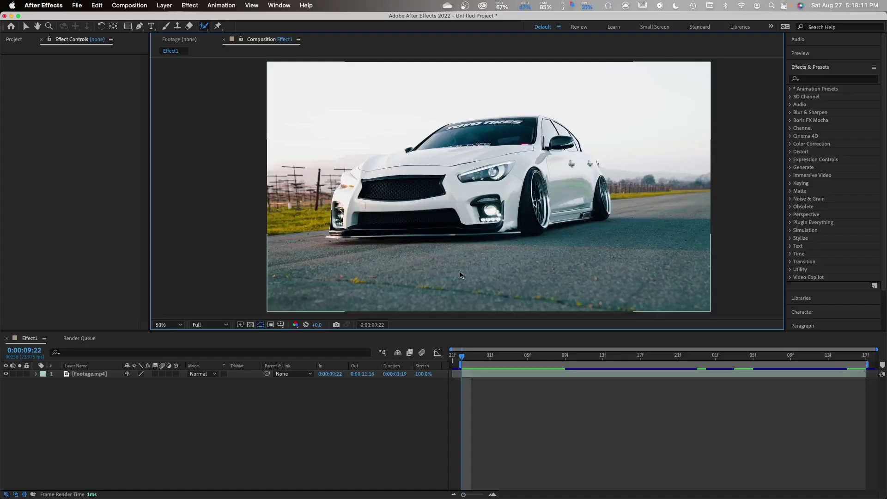
Duplicate Footage.mp4 and rename the upper copy 'Top Layer'
{"action": "left_click", "coordinate": [102, 376]}
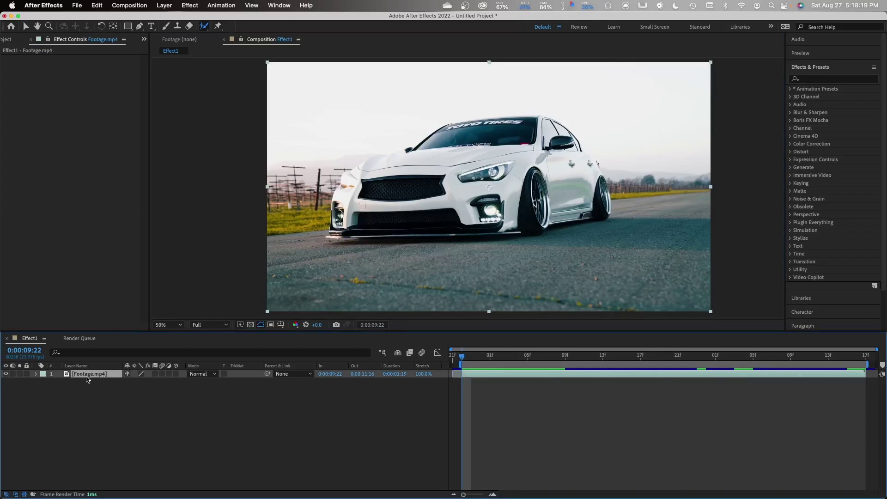
{"action": "key", "text": "super+d"}
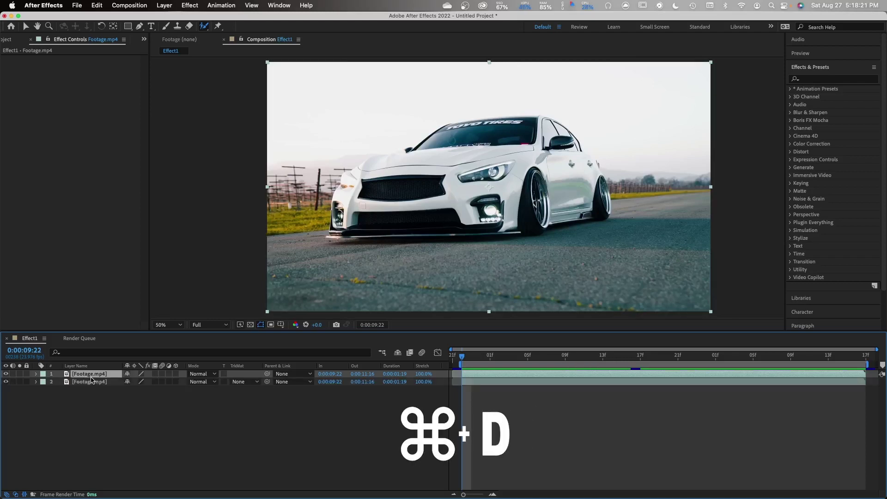
{"action": "right_click", "coordinate": [89, 378]}
{"action": "left_click", "coordinate": [120, 467]}
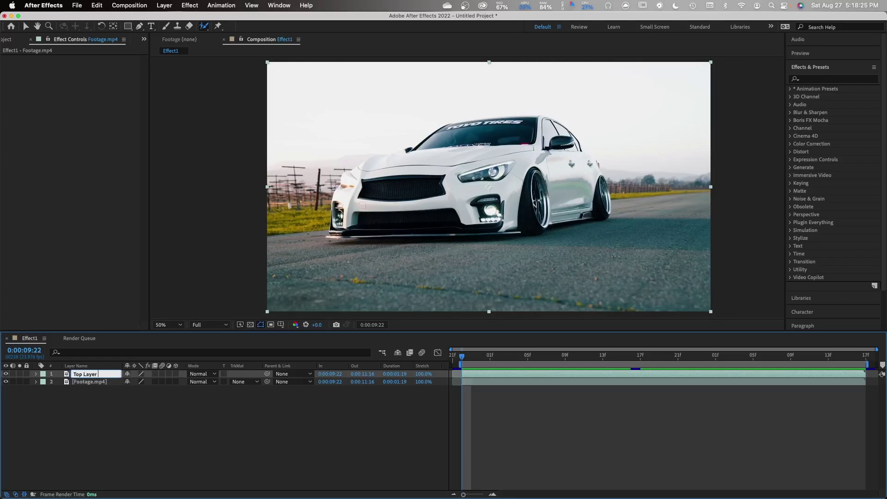
{"action": "key", "text": "Return"}
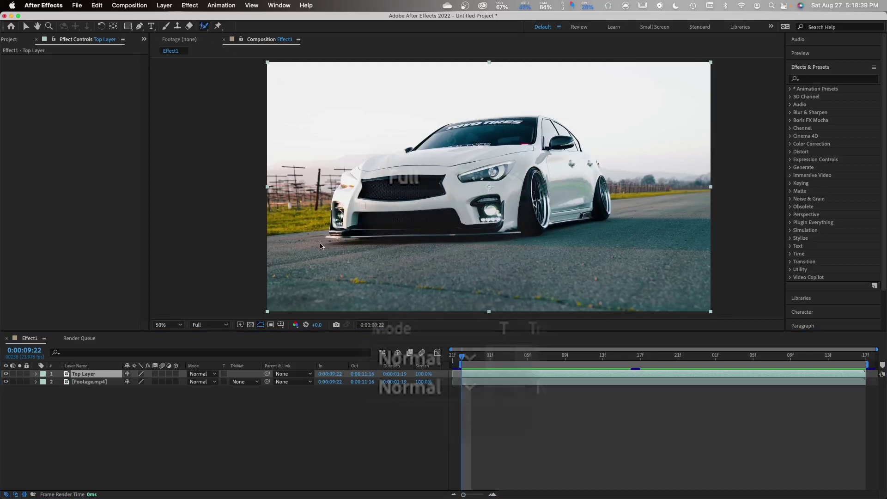
Keep preview resolution at Full and open Top Layer in its own Layer viewer
{"action": "left_click", "coordinate": [220, 326]}
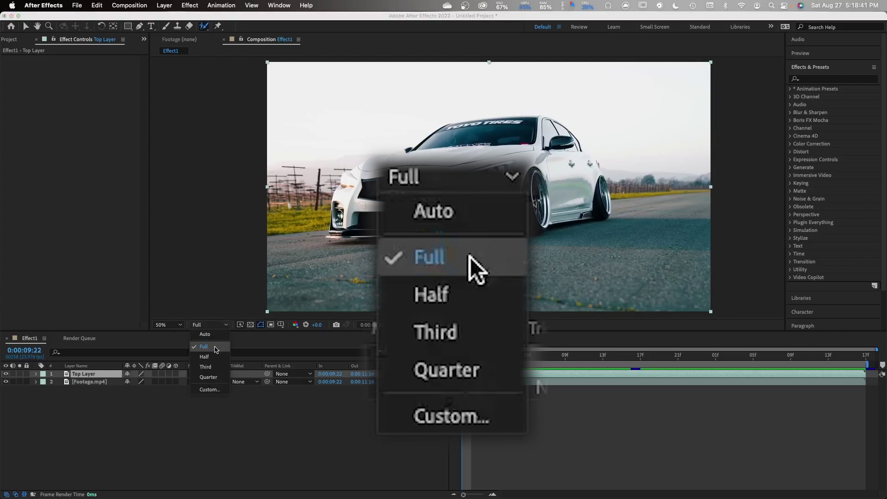
{"action": "left_click", "coordinate": [220, 326]}
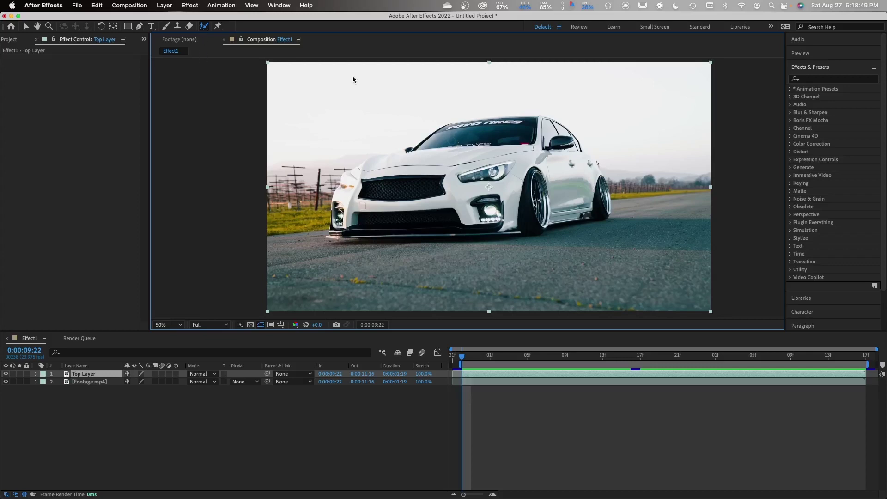
{"action": "double_click", "coordinate": [504, 158]}
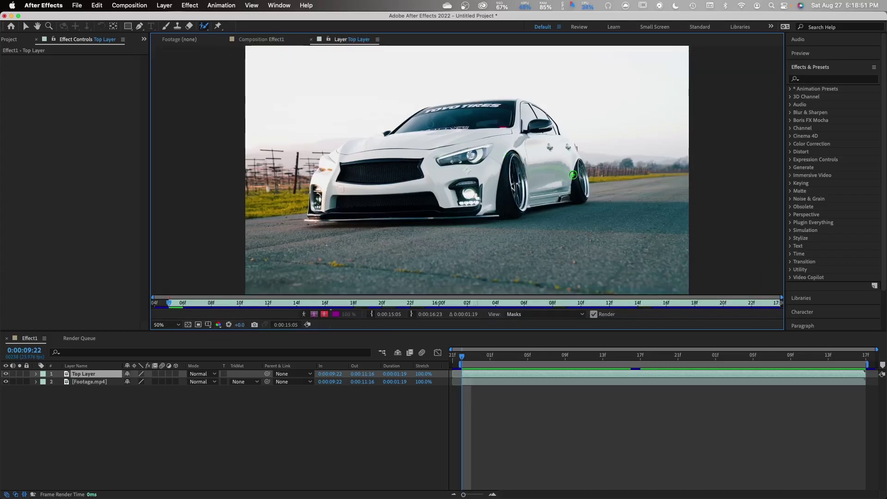
Roto Brush the car's front, headlight and front bumper on Top Layer
{"action": "scroll", "coordinate": [508, 152], "scroll_direction": "left", "scroll_amount": 3}
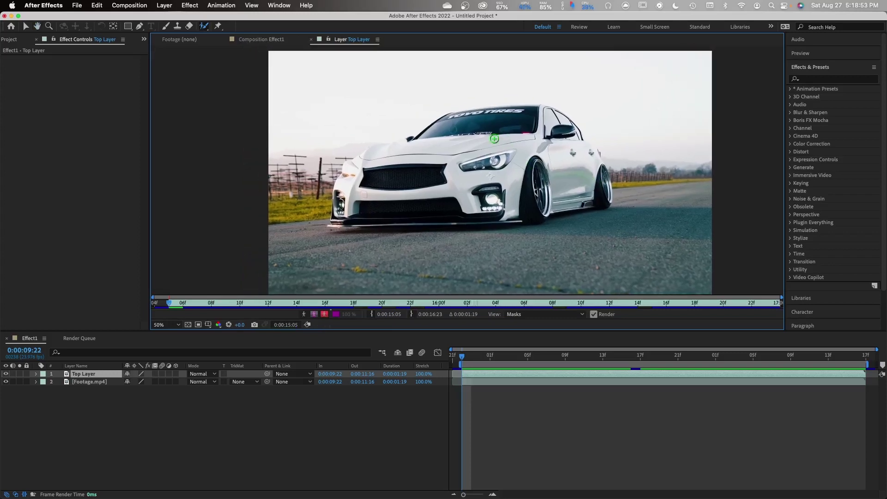
{"action": "scroll", "coordinate": [471, 135], "scroll_direction": "up", "scroll_amount": 2}
{"action": "scroll", "coordinate": [471, 135], "scroll_direction": "down", "scroll_amount": 2}
{"action": "left_click_drag", "start_coordinate": [471, 135], "coordinate": [479, 143]}
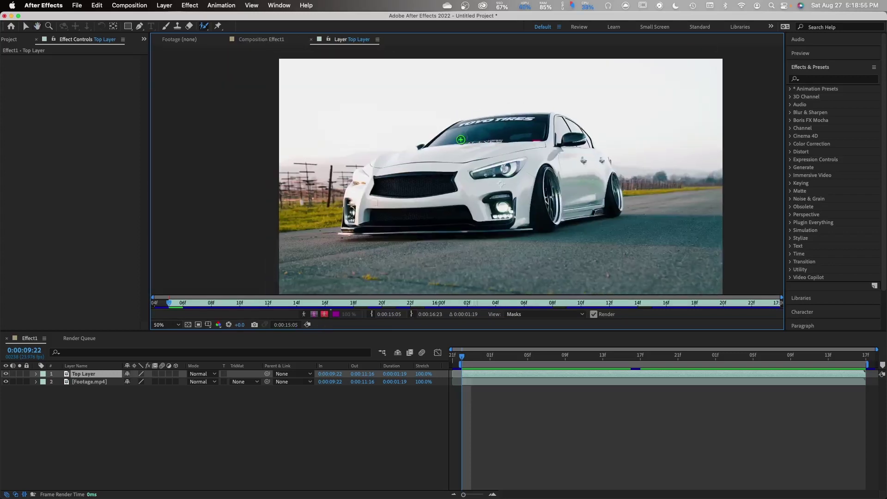
{"action": "mouse_move", "coordinate": [464, 133]}
{"action": "left_mouse_down"}
{"action": "mouse_move", "coordinate": [382, 171]}
{"action": "mouse_move", "coordinate": [362, 193]}
{"action": "mouse_move", "coordinate": [364, 214]}
{"action": "mouse_move", "coordinate": [503, 215]}
{"action": "mouse_move", "coordinate": [615, 195]}
{"action": "mouse_move", "coordinate": [606, 168]}
{"action": "mouse_move", "coordinate": [575, 137]}
{"action": "mouse_move", "coordinate": [544, 126]}
{"action": "mouse_move", "coordinate": [471, 128]}
{"action": "left_mouse_up"}
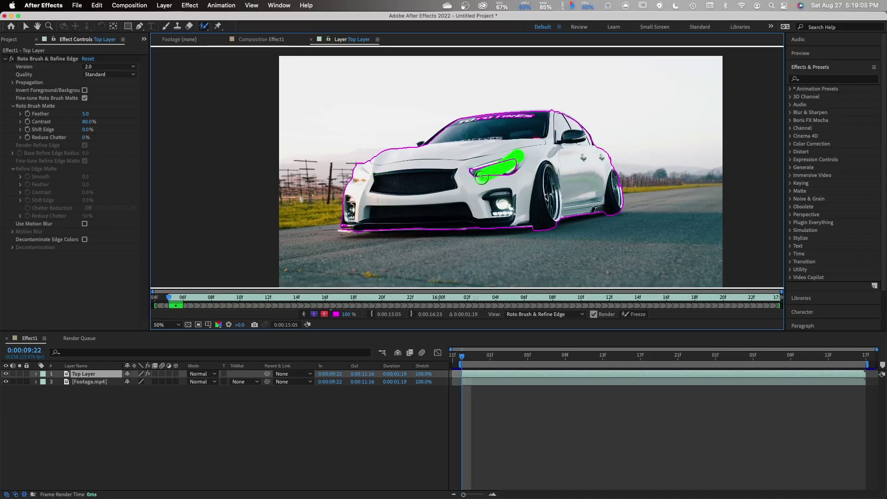
{"action": "left_click_drag", "start_coordinate": [481, 177], "coordinate": [481, 177]}
{"action": "scroll", "coordinate": [413, 213], "scroll_direction": "up", "scroll_amount": 4}
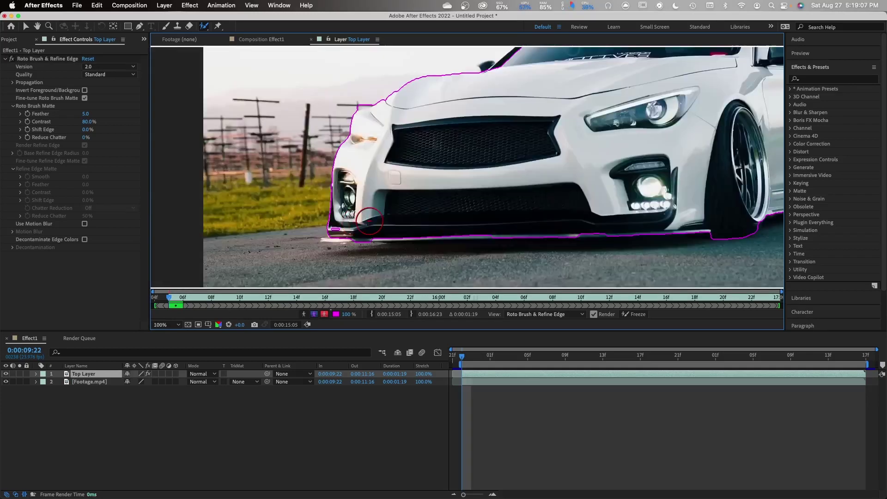
{"action": "left_click_drag", "start_coordinate": [363, 212], "coordinate": [700, 200]}
Extend the roto selection over the rear wheel
{"action": "scroll", "coordinate": [694, 200], "scroll_direction": "right", "scroll_amount": 5}
{"action": "scroll", "coordinate": [538, 186], "scroll_direction": "down", "scroll_amount": 2}
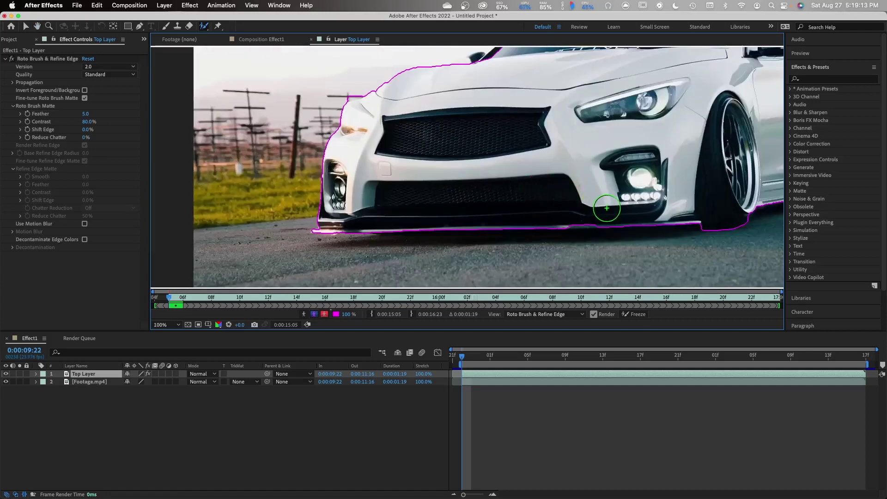
{"action": "scroll", "coordinate": [601, 203], "scroll_direction": "right", "scroll_amount": 10}
{"action": "scroll", "coordinate": [601, 204], "scroll_direction": "up", "scroll_amount": 3}
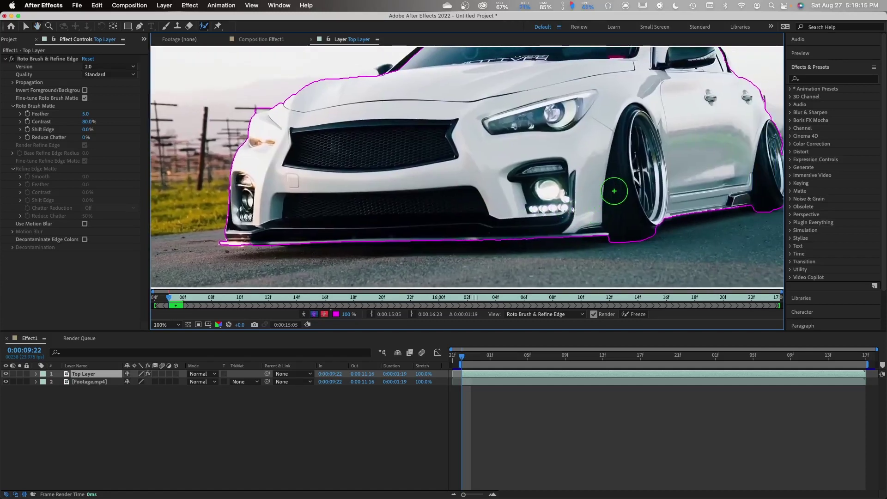
{"action": "scroll", "coordinate": [688, 187], "scroll_direction": "up", "scroll_amount": 2}
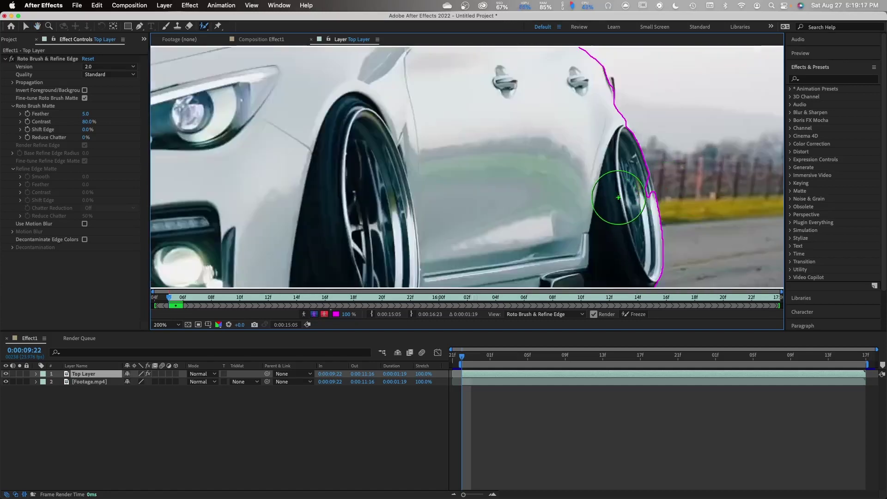
{"action": "left_click", "coordinate": [627, 194]}
{"action": "left_click_drag", "start_coordinate": [628, 193], "coordinate": [617, 185]}
Add the side mirror and A-pillar top, then advance a frame to propagate
{"action": "scroll", "coordinate": [616, 185], "scroll_direction": "up", "scroll_amount": 6}
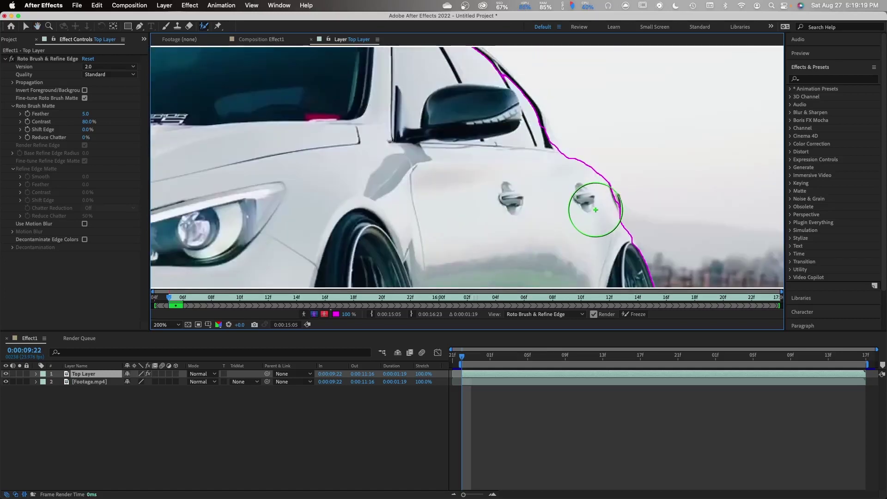
{"action": "scroll", "coordinate": [582, 201], "scroll_direction": "up", "scroll_amount": 3}
{"action": "scroll", "coordinate": [583, 201], "scroll_direction": "left", "scroll_amount": 3}
{"action": "left_click_drag", "start_coordinate": [596, 209], "coordinate": [581, 190]}
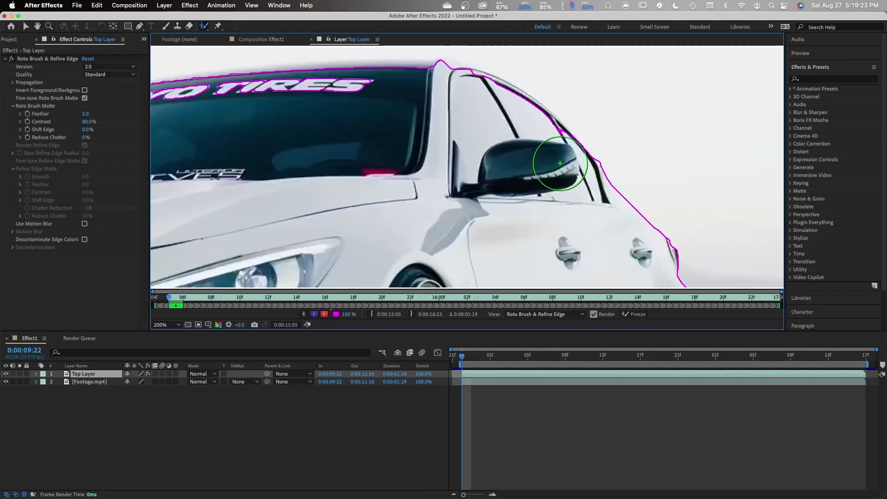
{"action": "left_click_drag", "start_coordinate": [545, 154], "coordinate": [552, 149]}
{"action": "left_click_drag", "start_coordinate": [535, 134], "coordinate": [533, 135]}
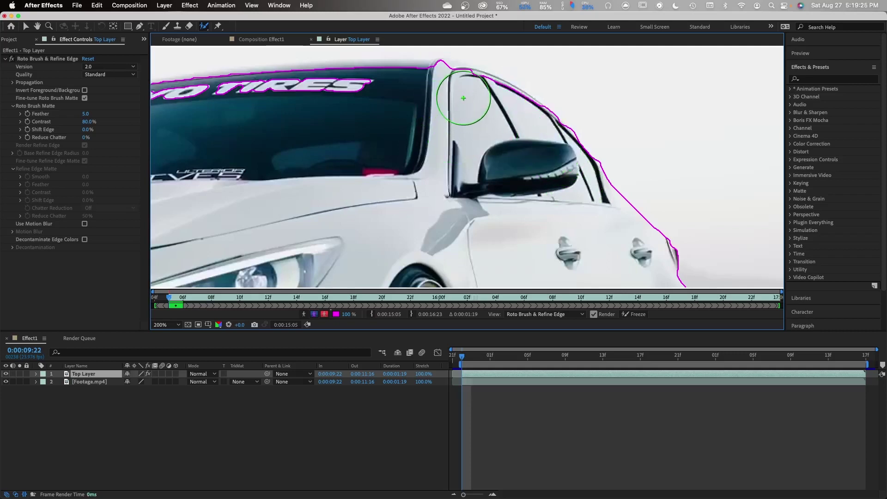
{"action": "left_click_drag", "start_coordinate": [446, 89], "coordinate": [457, 88]}
{"action": "scroll", "coordinate": [566, 169], "scroll_direction": "down", "scroll_amount": 2}
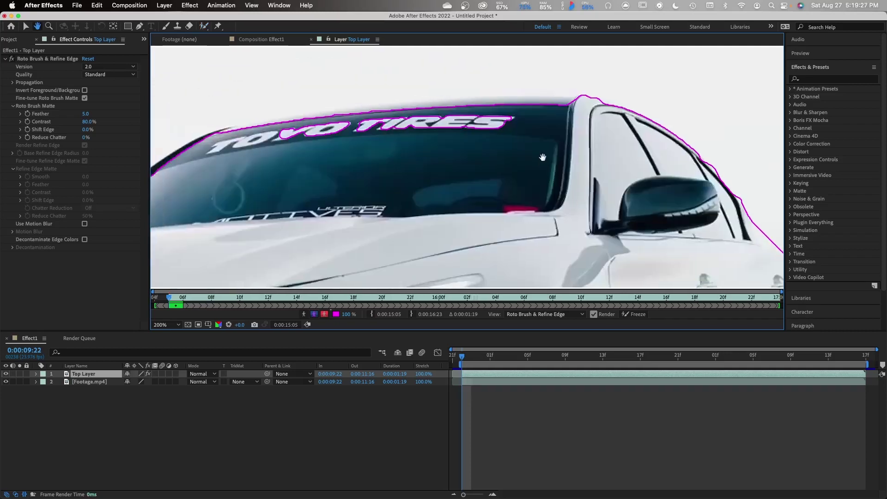
{"action": "scroll", "coordinate": [566, 168], "scroll_direction": "down", "scroll_amount": 2}
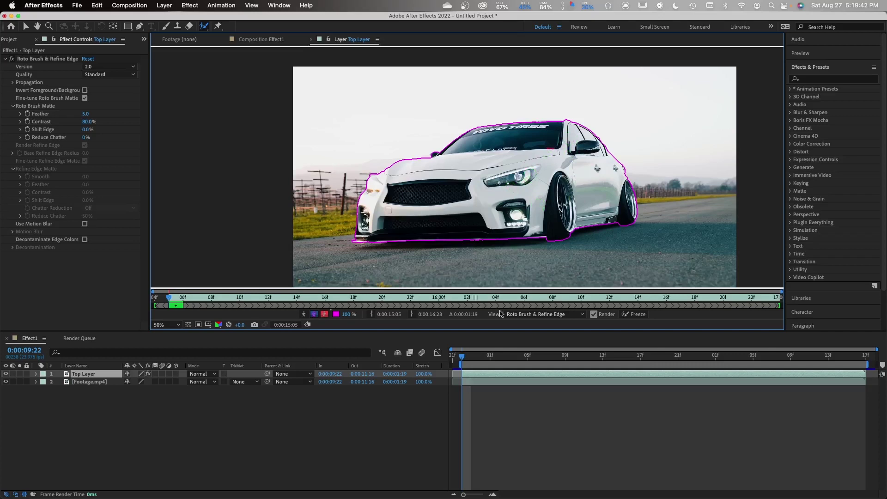
{"action": "left_click_drag", "start_coordinate": [464, 360], "coordinate": [665, 360]}
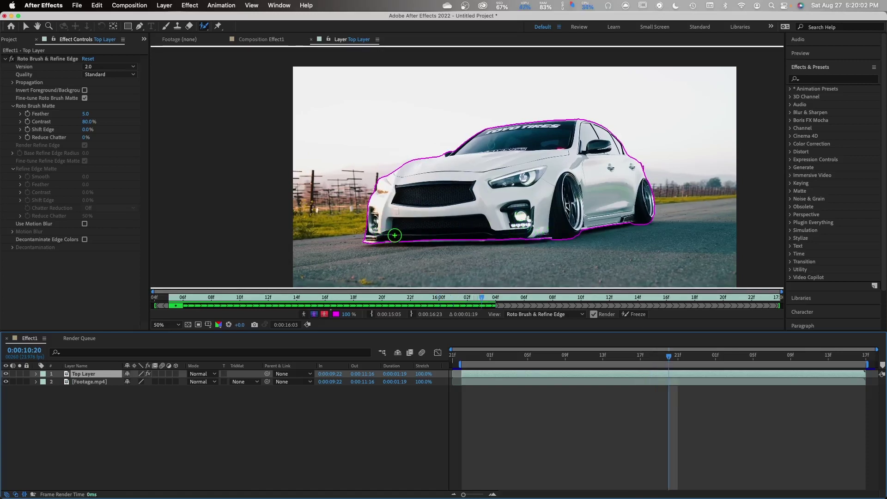
At about 0:00:10:16, refine the front and lower bumper edges, then return to 0:00:09:22
{"action": "mouse_move", "coordinate": [678, 358]}
{"action": "left_mouse_down"}
{"action": "mouse_move", "coordinate": [693, 360]}
{"action": "mouse_move", "coordinate": [613, 361]}
{"action": "left_mouse_up"}
{"action": "scroll", "coordinate": [439, 227], "scroll_direction": "up", "scroll_amount": 2}
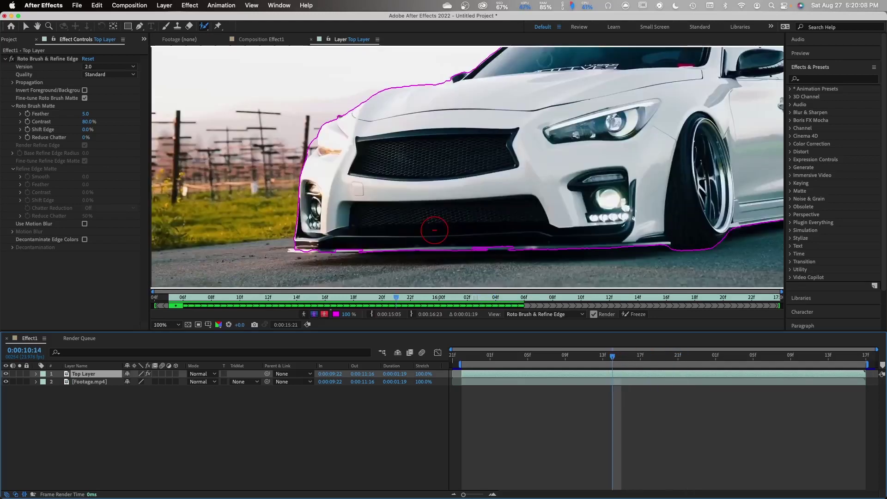
{"action": "left_click_drag", "start_coordinate": [470, 235], "coordinate": [516, 236]}
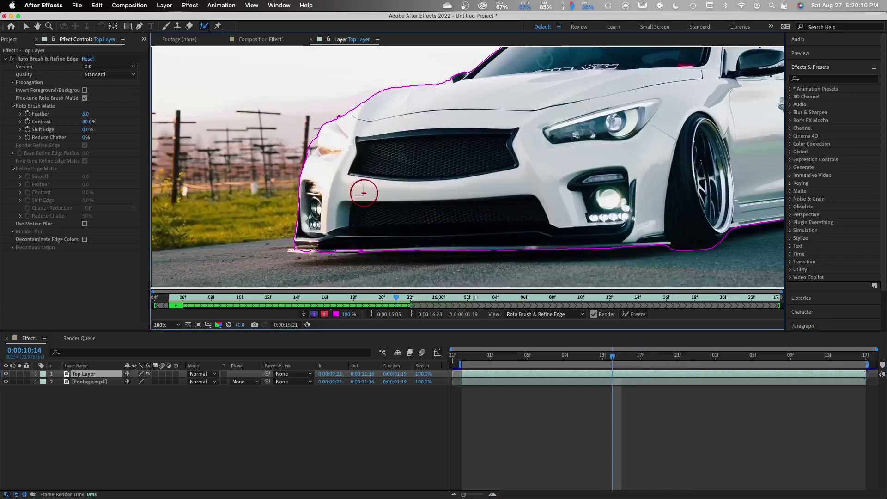
{"action": "scroll", "coordinate": [356, 198], "scroll_direction": "down", "scroll_amount": 2}
{"action": "scroll", "coordinate": [352, 205], "scroll_direction": "up", "scroll_amount": 2}
{"action": "left_click_drag", "start_coordinate": [348, 224], "coordinate": [411, 227]}
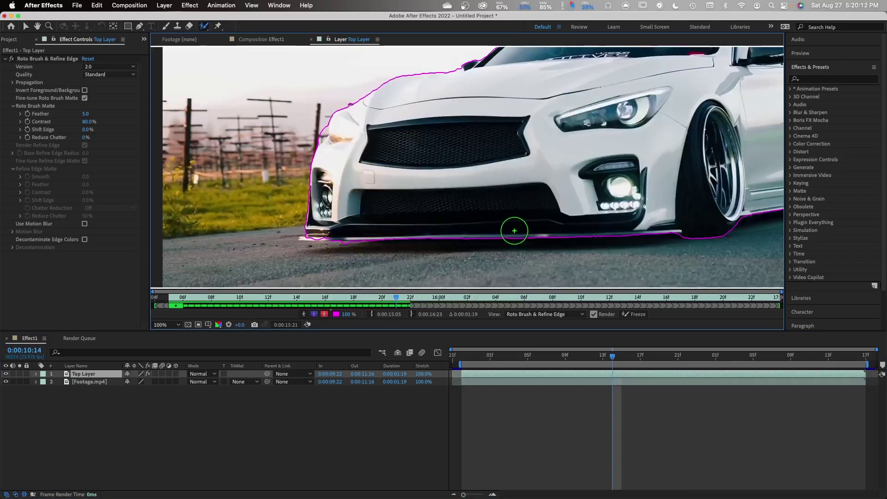
{"action": "scroll", "coordinate": [470, 210], "scroll_direction": "down", "scroll_amount": 2}
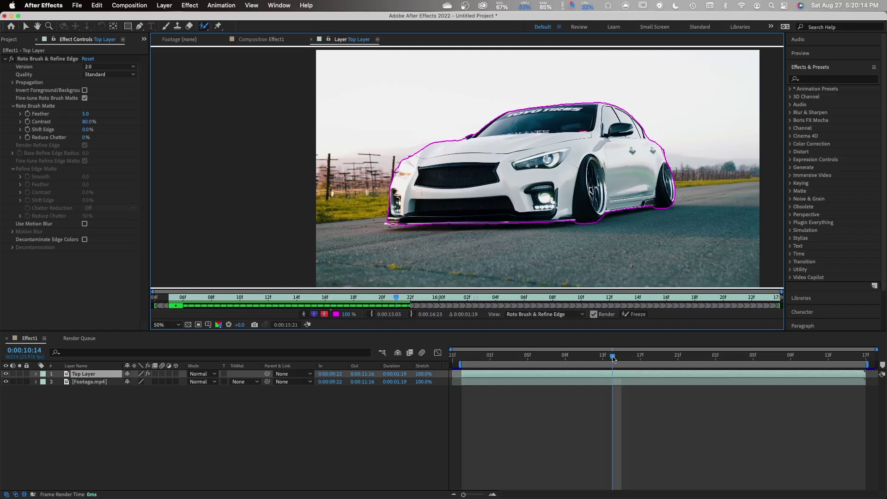
{"action": "left_click_drag", "start_coordinate": [614, 359], "coordinate": [463, 361]}
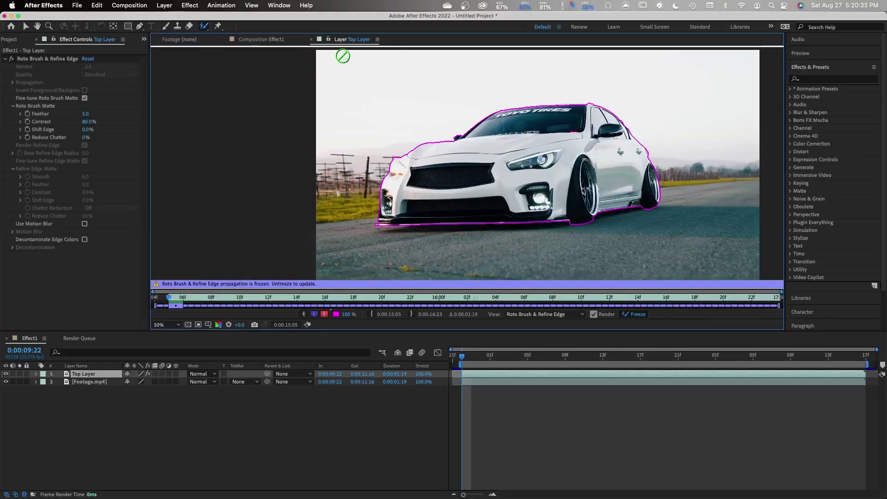
Back in the composition, hide Footage.mp4 and preview the cut-out car alone
{"action": "left_click", "coordinate": [311, 40]}
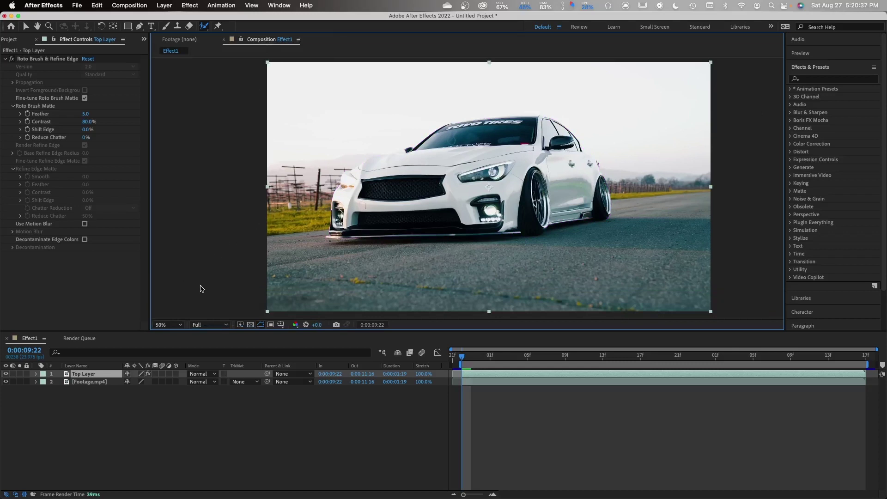
{"action": "left_click", "coordinate": [215, 239]}
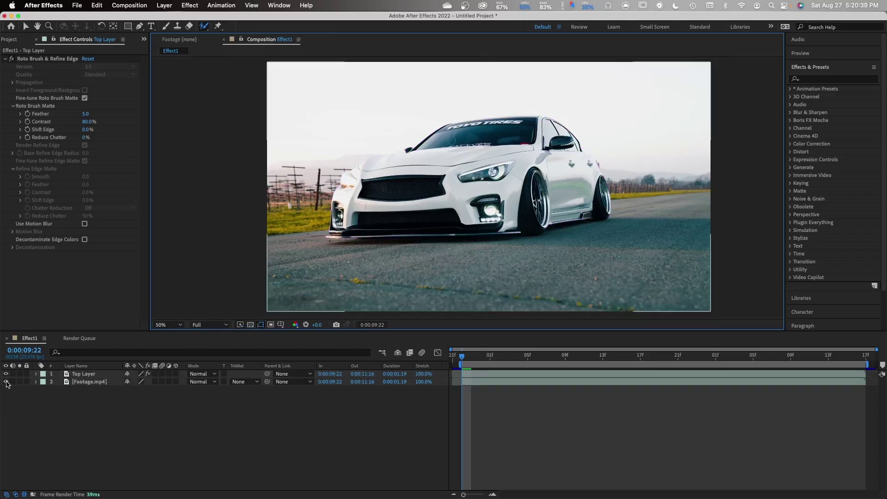
{"action": "left_click", "coordinate": [6, 382]}
{"action": "key", "text": "space"}
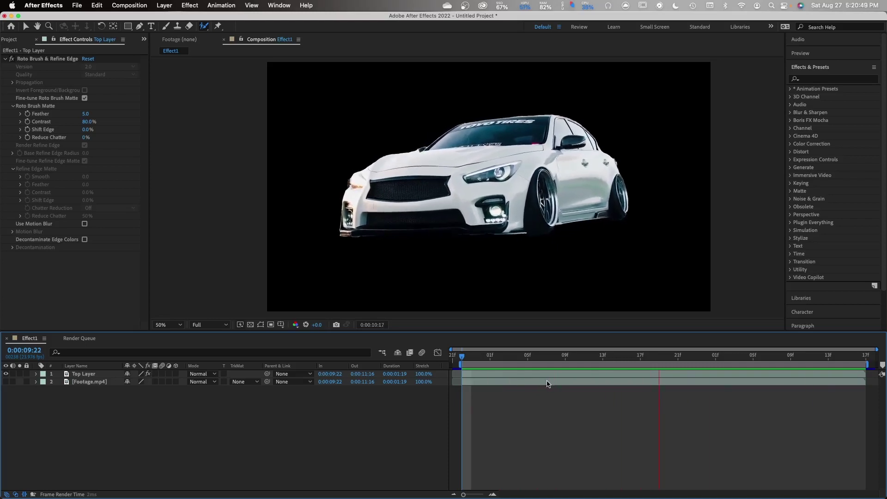
{"action": "key", "text": "space"}
Shift the work area slightly later, show Footage.mp4 again, and select Top Layer
{"action": "left_click_drag", "start_coordinate": [471, 361], "coordinate": [488, 362]}
{"action": "left_click", "coordinate": [5, 382]}
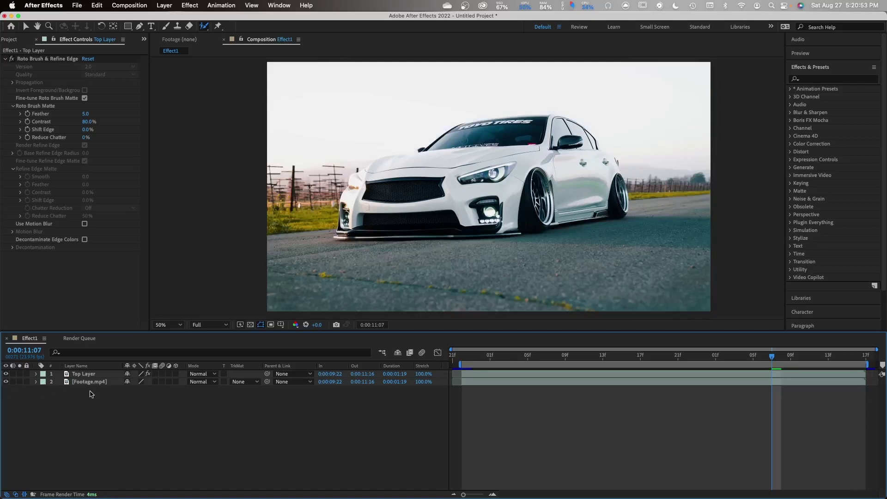
{"action": "left_click", "coordinate": [489, 374]}
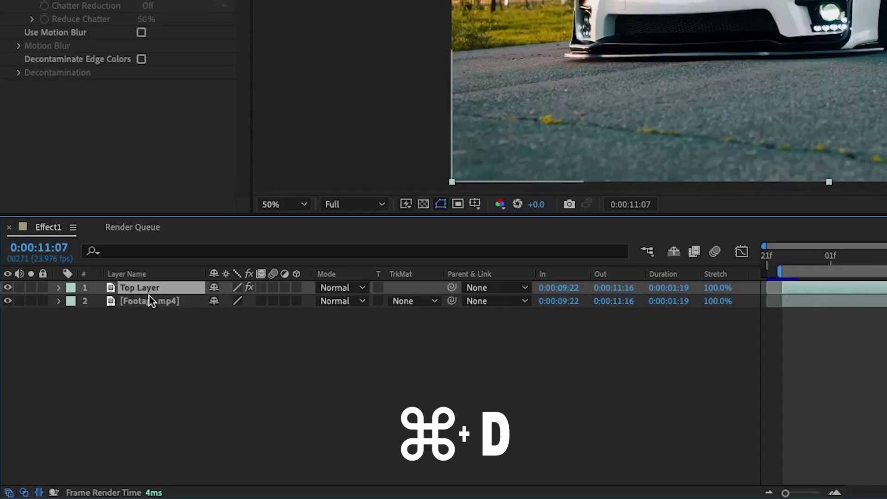
Duplicate Top Layer and place the copy between Top Layer and Footage.mp4
{"action": "key", "text": "super+d"}
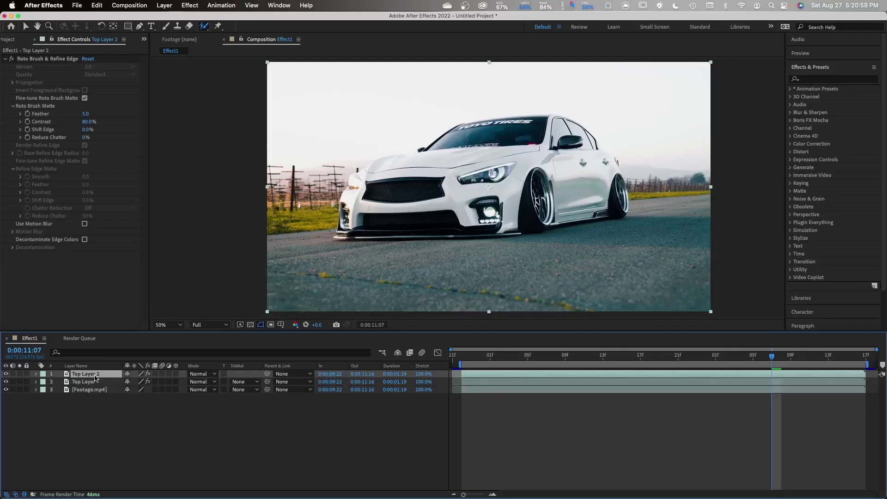
{"action": "left_click_drag", "start_coordinate": [95, 377], "coordinate": [92, 386]}
{"action": "left_click", "coordinate": [92, 378]}
{"action": "left_click", "coordinate": [93, 390]}
{"action": "left_click", "coordinate": [89, 384]}
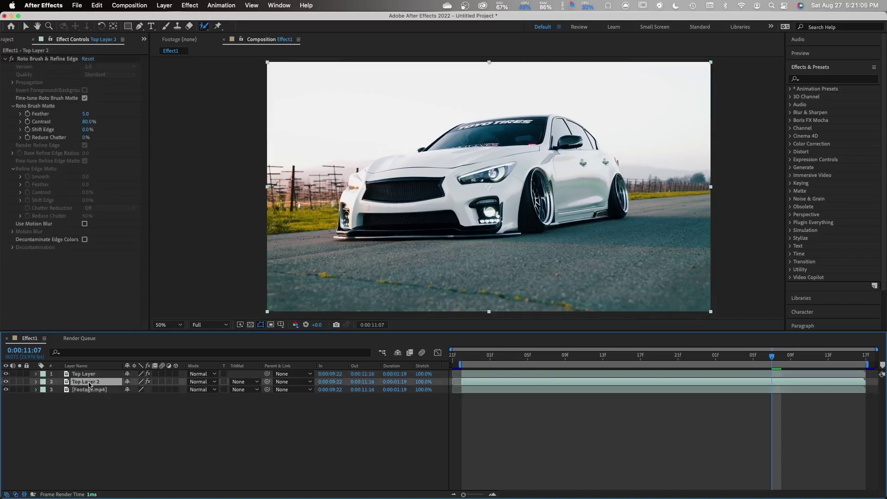
Rename the copy EFFECT, reselect it, and jump to its start point
{"action": "right_click", "coordinate": [89, 384]}
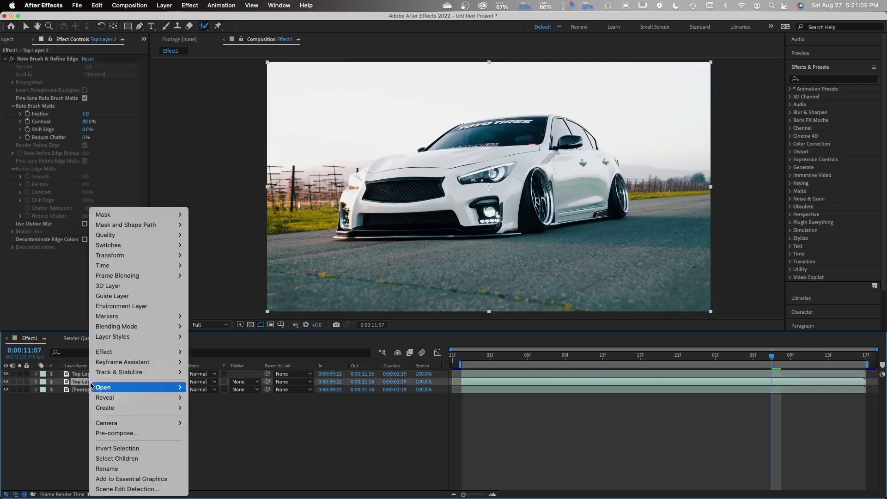
{"action": "left_click", "coordinate": [128, 469]}
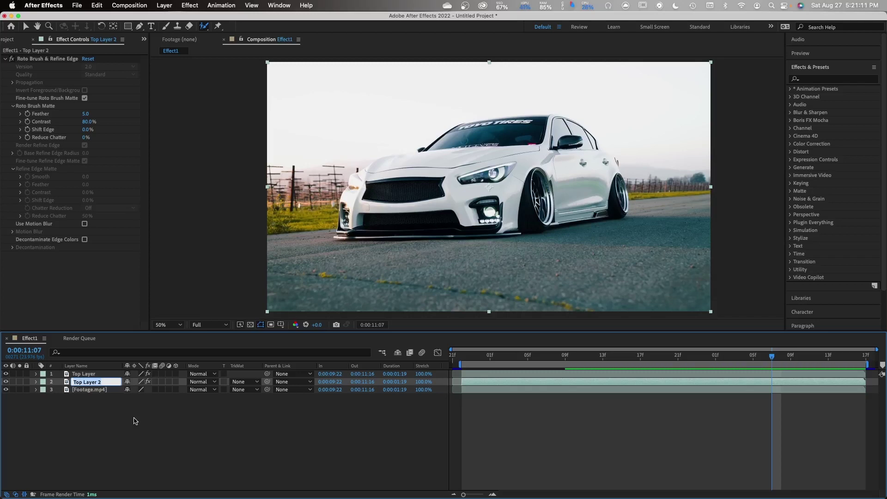
{"action": "type", "text": "EFFEC"}
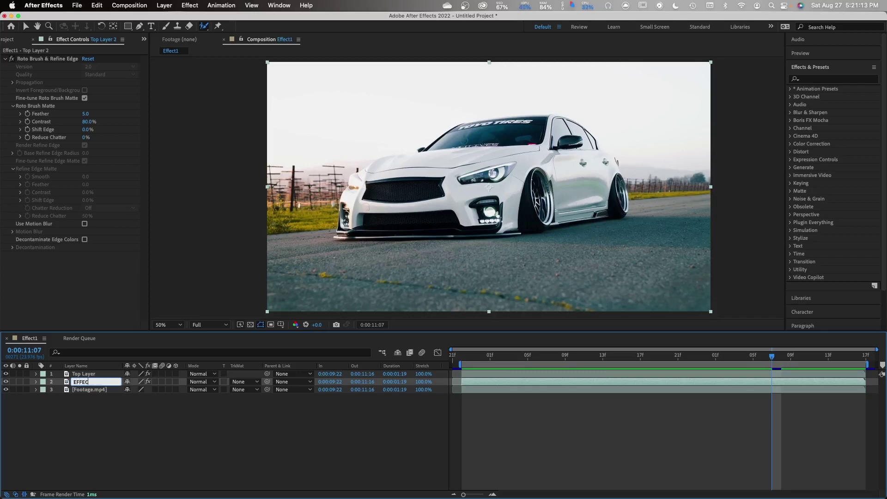
{"action": "type", "text": "T"}
{"action": "key", "text": "Return"}
{"action": "left_click", "coordinate": [480, 406]}
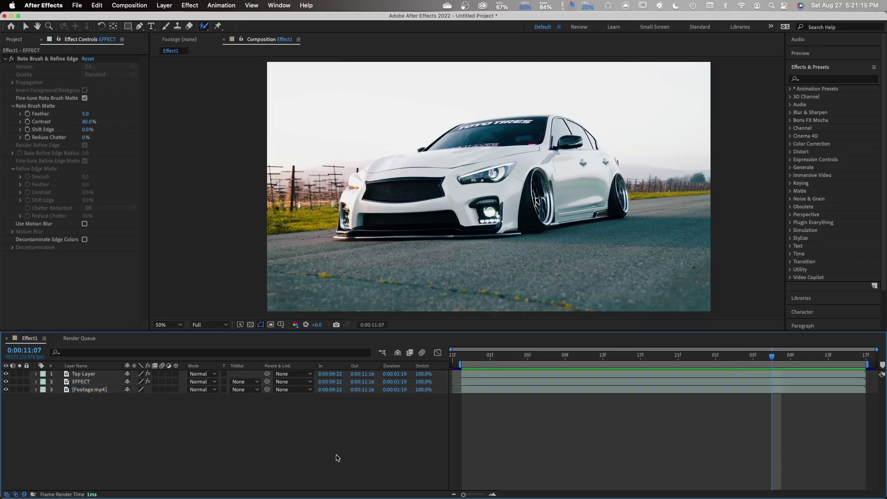
{"action": "left_click", "coordinate": [478, 382]}
{"action": "key", "text": "i"}
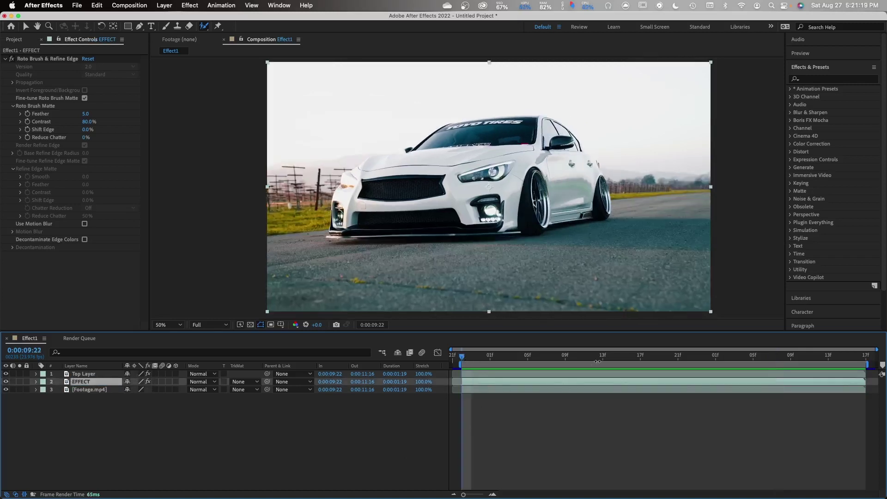
Search Effects & Presets for 'turbu' and drop Turbulent Displace onto the EFFECT layer
{"action": "left_click", "coordinate": [855, 79]}
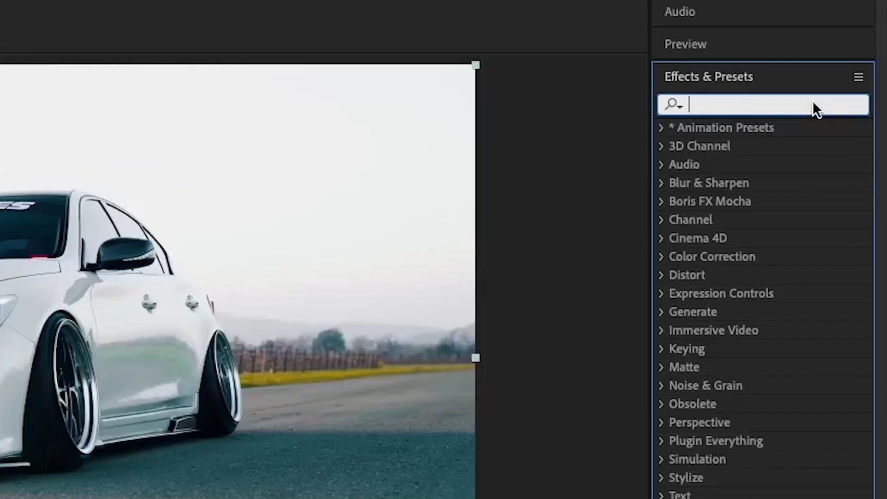
{"action": "type", "text": "turbu"}
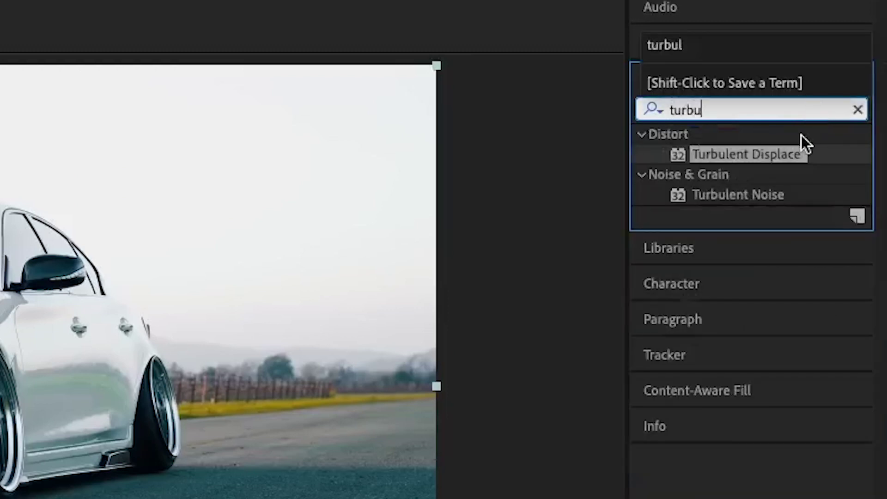
{"action": "left_click_drag", "start_coordinate": [784, 153], "coordinate": [652, 437]}
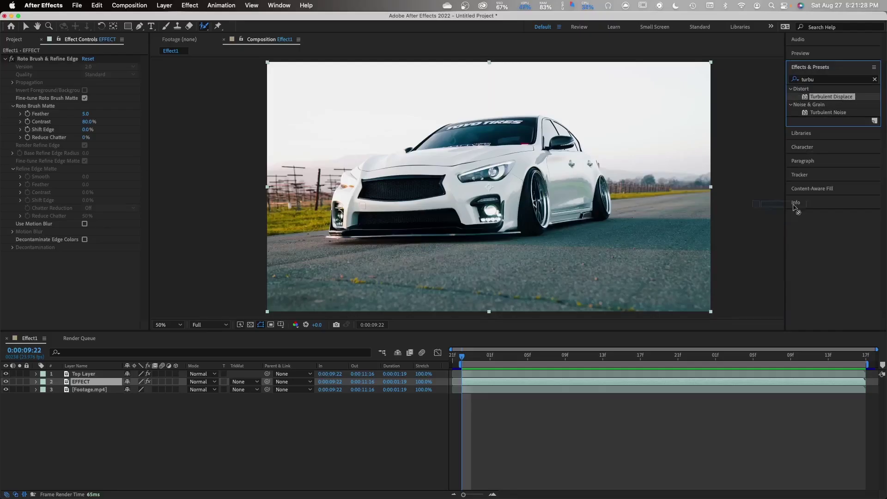
{"action": "left_click_drag", "start_coordinate": [795, 208], "coordinate": [492, 382]}
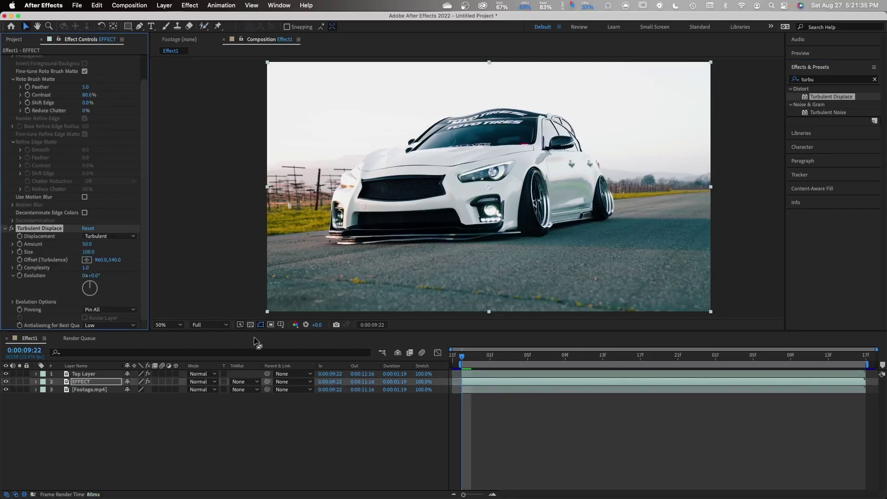
{"action": "left_click", "coordinate": [464, 359]}
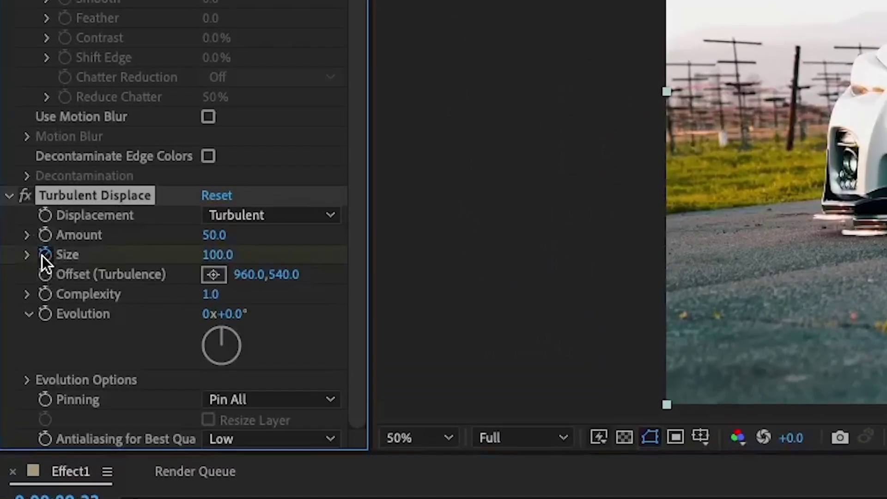
Keyframe Amount, Evolution and Complexity, setting Amount to 979 and Size to 10
{"action": "left_click", "coordinate": [45, 236]}
{"action": "left_click", "coordinate": [39, 314]}
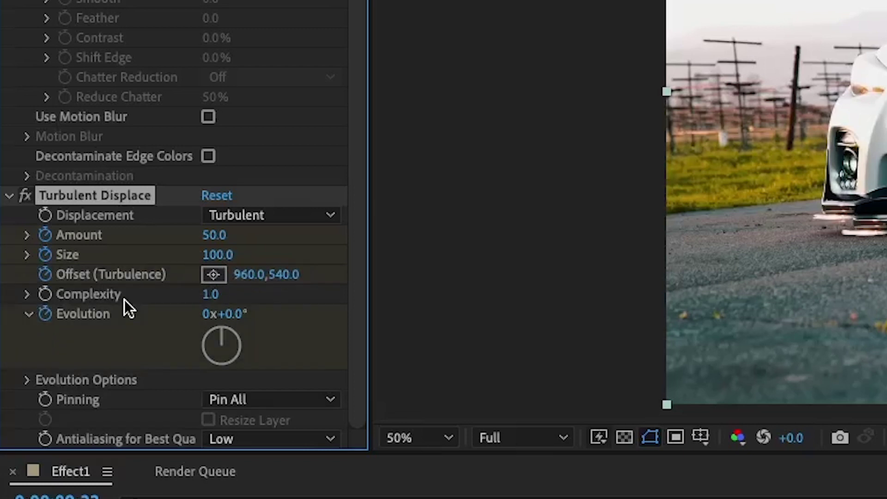
{"action": "left_click", "coordinate": [45, 294]}
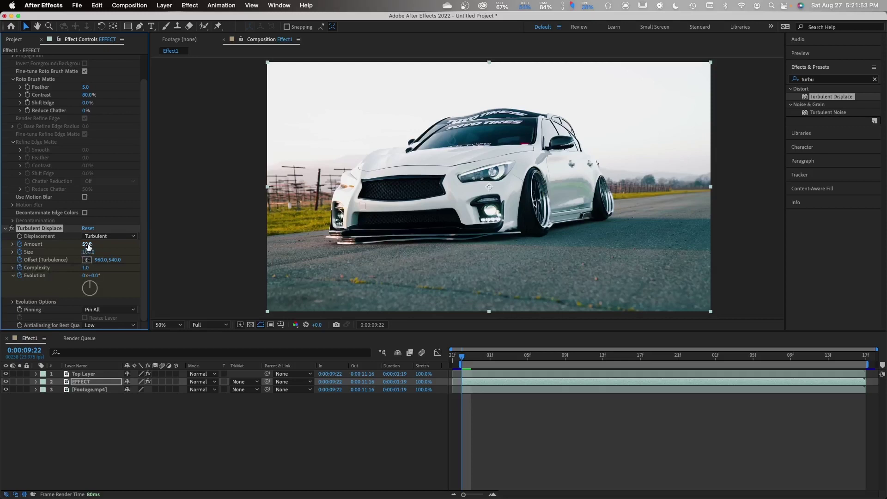
{"action": "left_click_drag", "start_coordinate": [88, 247], "coordinate": [509, 244]}
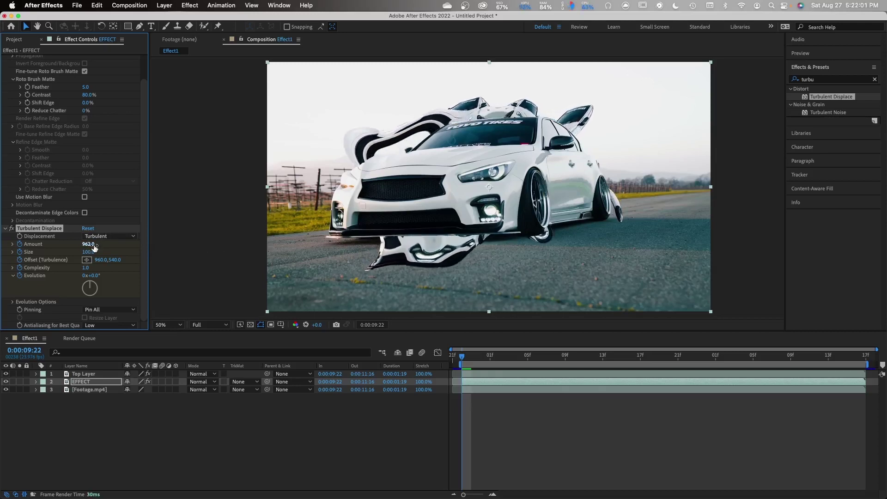
{"action": "left_click_drag", "start_coordinate": [91, 244], "coordinate": [99, 244]}
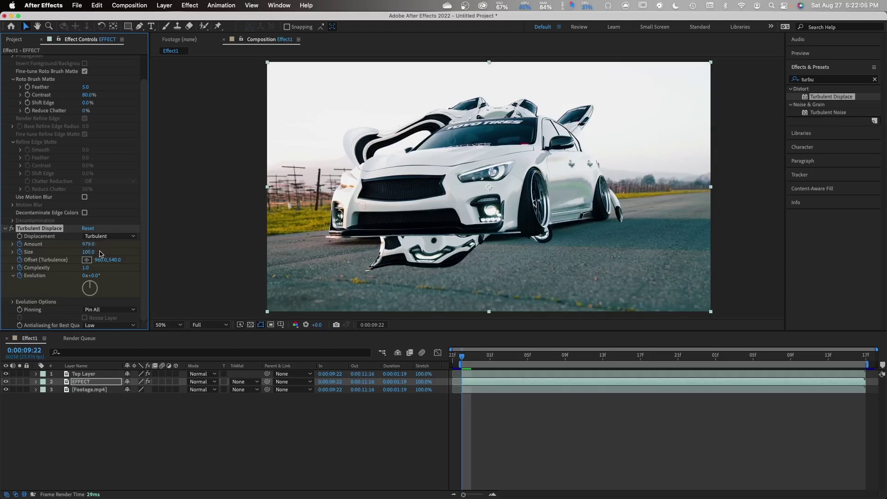
{"action": "left_click_drag", "start_coordinate": [91, 252], "coordinate": [54, 259]}
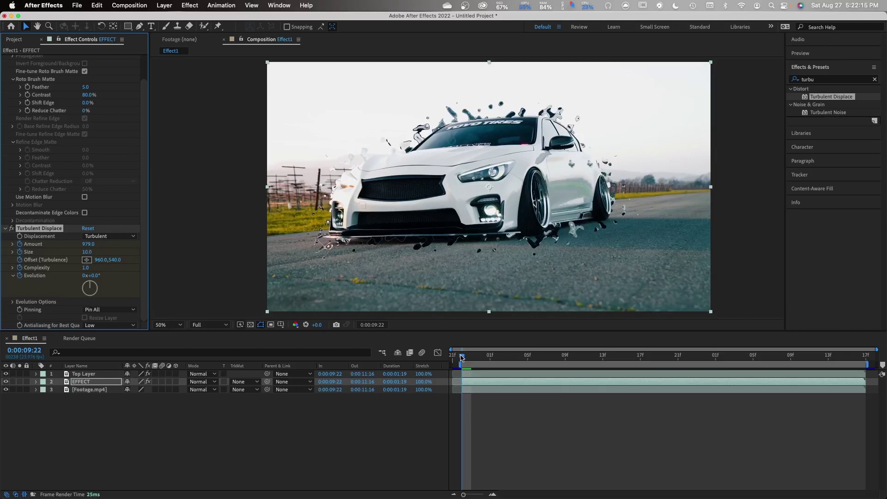
Preview the splatter animation and move to the end of the EFFECT layer
{"action": "key", "text": "space"}
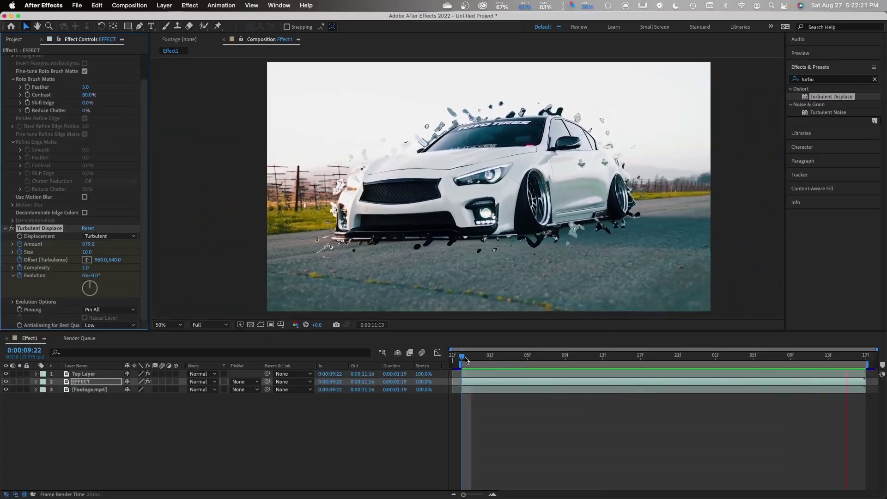
{"action": "left_click_drag", "start_coordinate": [465, 360], "coordinate": [859, 357]}
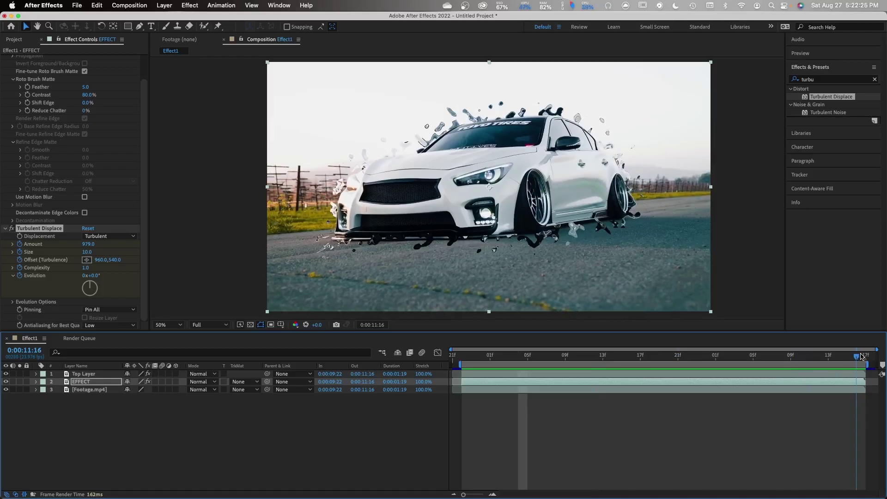
{"action": "left_click", "coordinate": [36, 382]}
At the layer end, raise Turbulent Displace Size to 23, Complexity to 1.6, and Evolution
{"action": "left_click", "coordinate": [44, 391]}
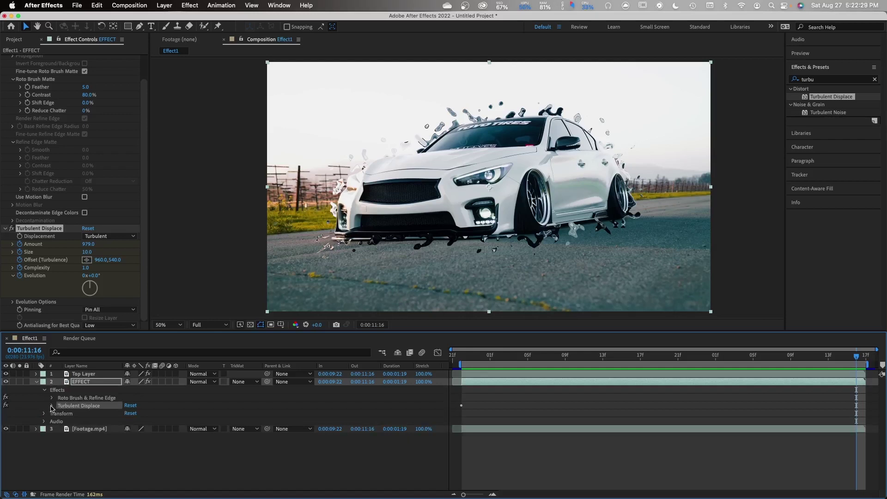
{"action": "left_click", "coordinate": [52, 407]}
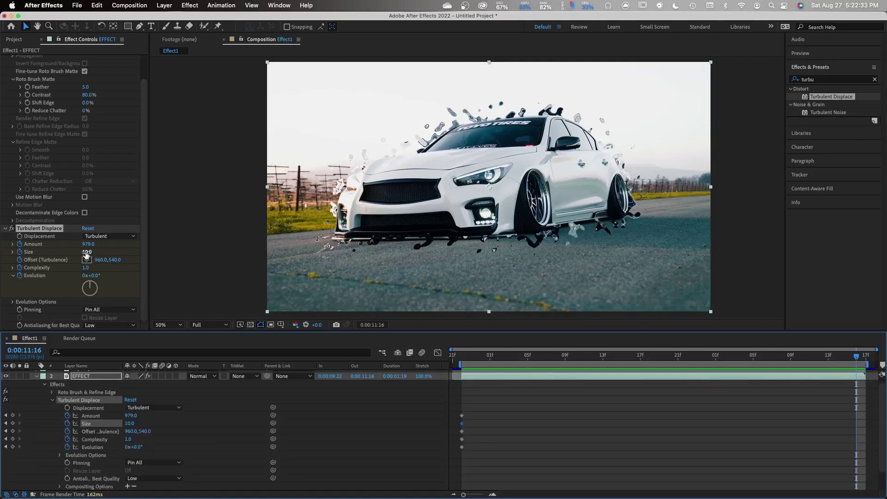
{"action": "left_click_drag", "start_coordinate": [86, 253], "coordinate": [92, 251]}
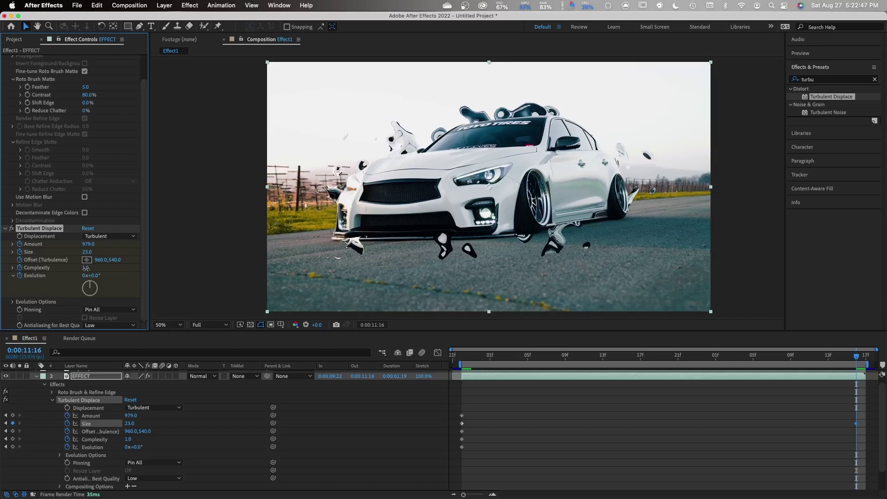
{"action": "left_click_drag", "start_coordinate": [86, 268], "coordinate": [112, 271]}
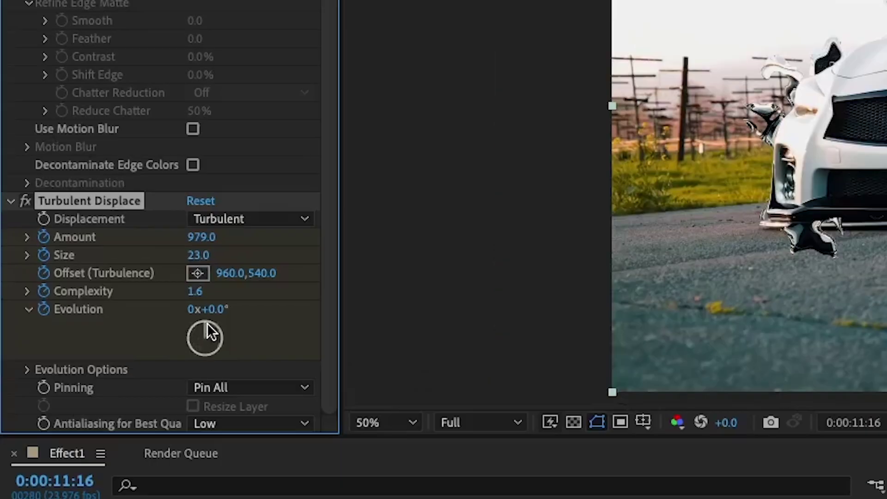
{"action": "left_click", "coordinate": [91, 282]}
Set Evolution to 65° and preview the animation from the layer's start
{"action": "left_click_drag", "start_coordinate": [298, 359], "coordinate": [304, 366]}
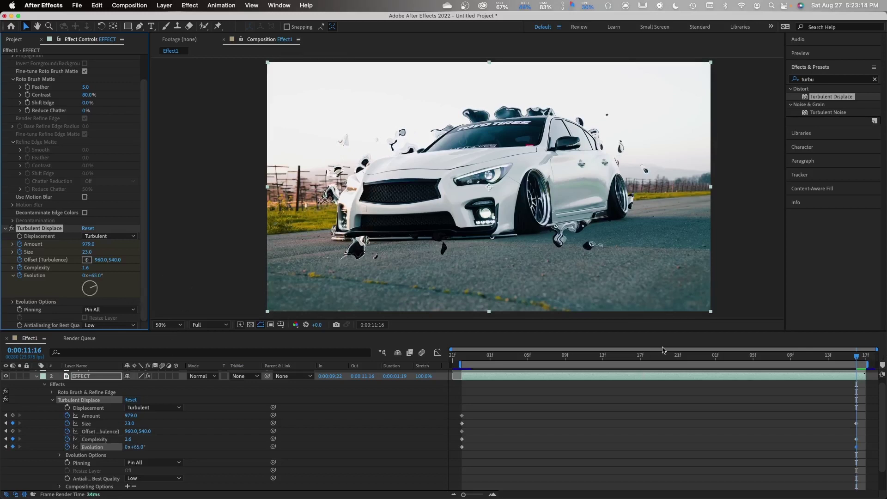
{"action": "left_click_drag", "start_coordinate": [854, 359], "coordinate": [461, 359]}
{"action": "key", "text": "space"}
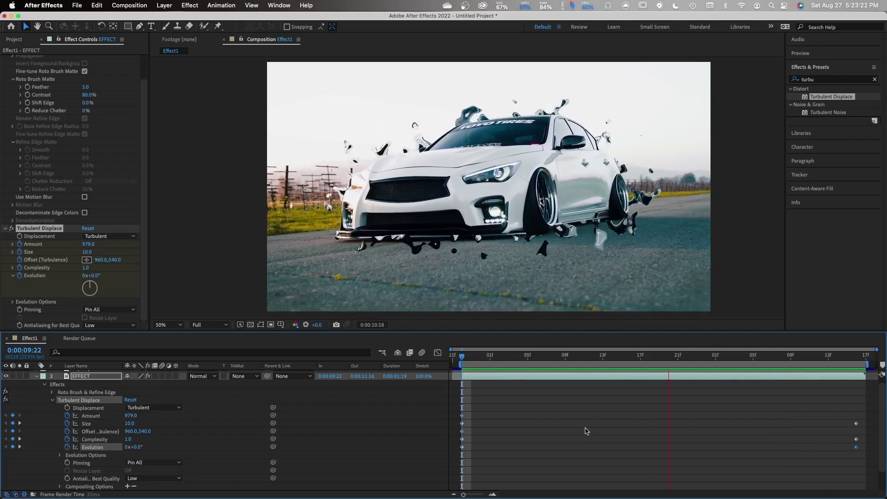
{"action": "left_click", "coordinate": [593, 356]}
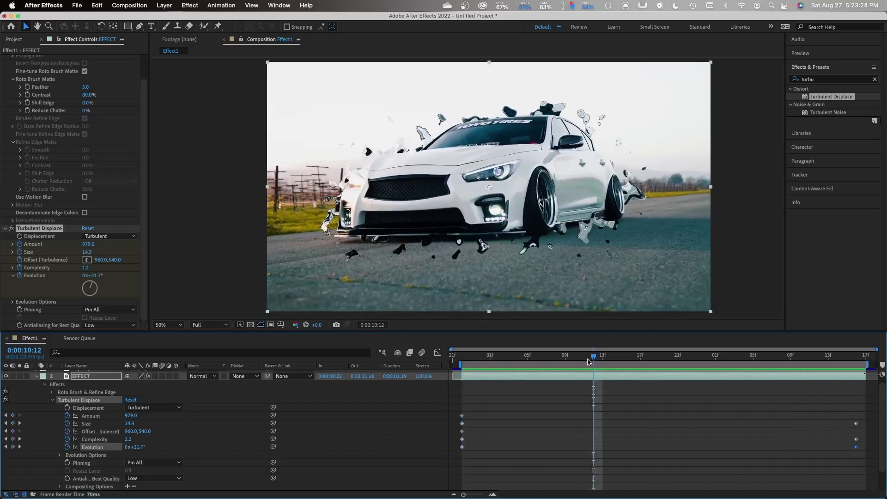
At the layer end, shift Offset up to 960,459, then return to the first frame
{"action": "left_click_drag", "start_coordinate": [593, 356], "coordinate": [856, 358]}
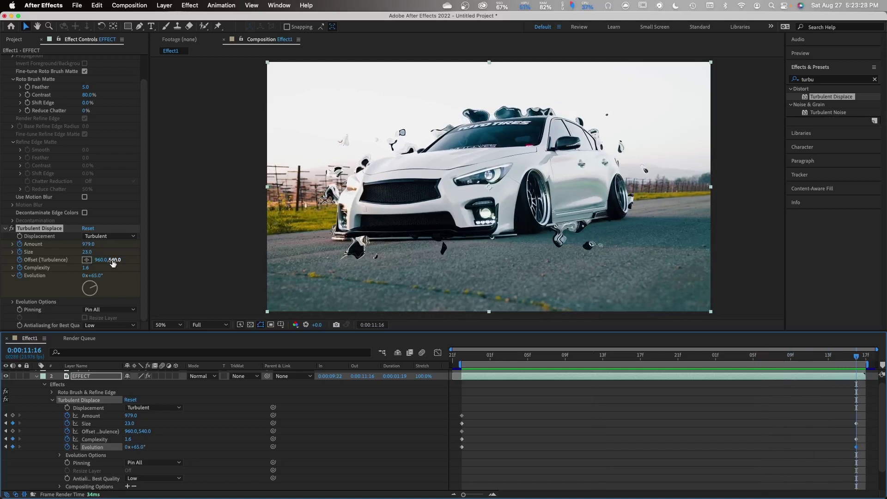
{"action": "left_click_drag", "start_coordinate": [113, 262], "coordinate": [87, 261]}
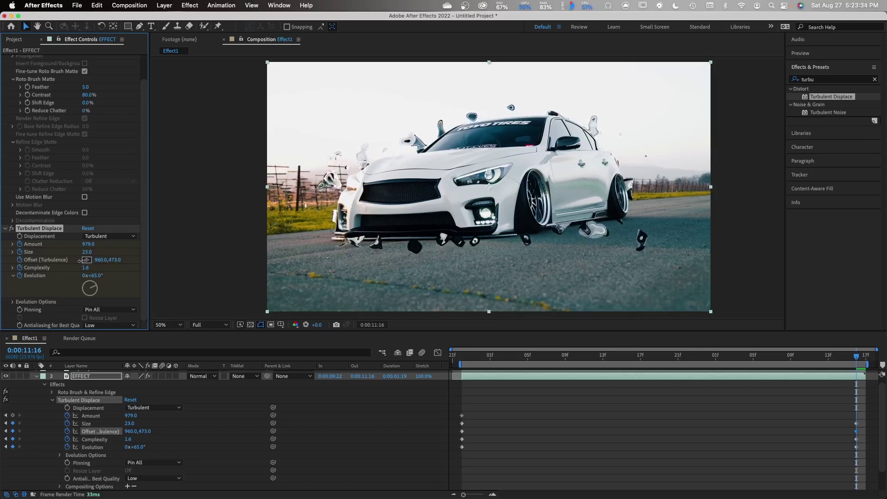
{"action": "left_click_drag", "start_coordinate": [79, 261], "coordinate": [74, 262]}
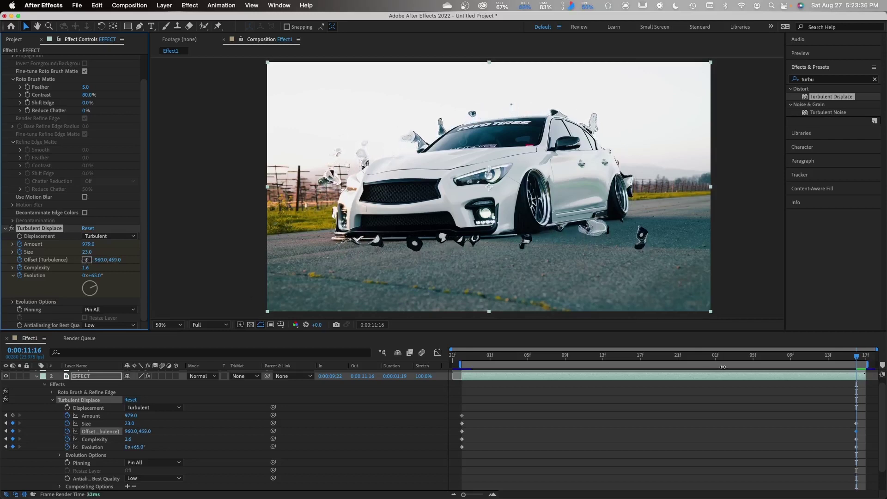
{"action": "left_click_drag", "start_coordinate": [856, 359], "coordinate": [462, 359]}
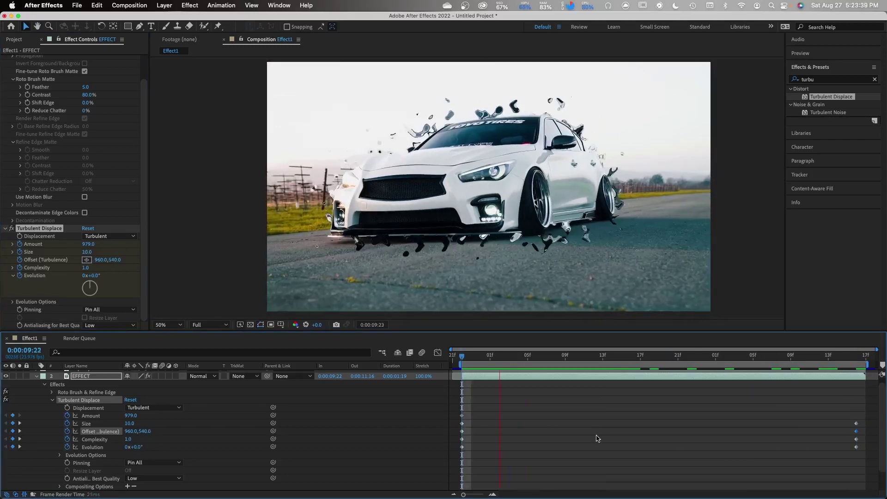
{"action": "left_click", "coordinate": [55, 230]}
Search 'vr glow', apply VR Glow to the EFFECT layer, and preview the result
{"action": "left_click", "coordinate": [839, 81]}
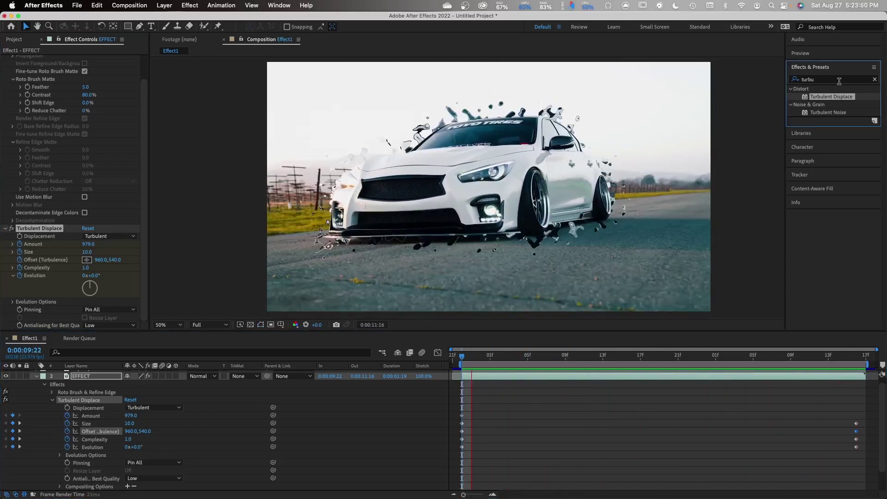
{"action": "key", "text": "super+a"}
{"action": "key", "text": "BackSpace"}
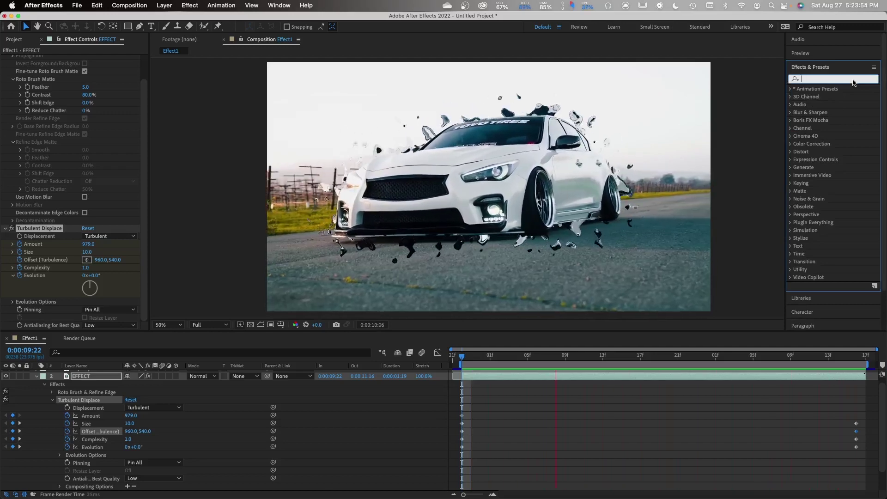
{"action": "type", "text": "v"}
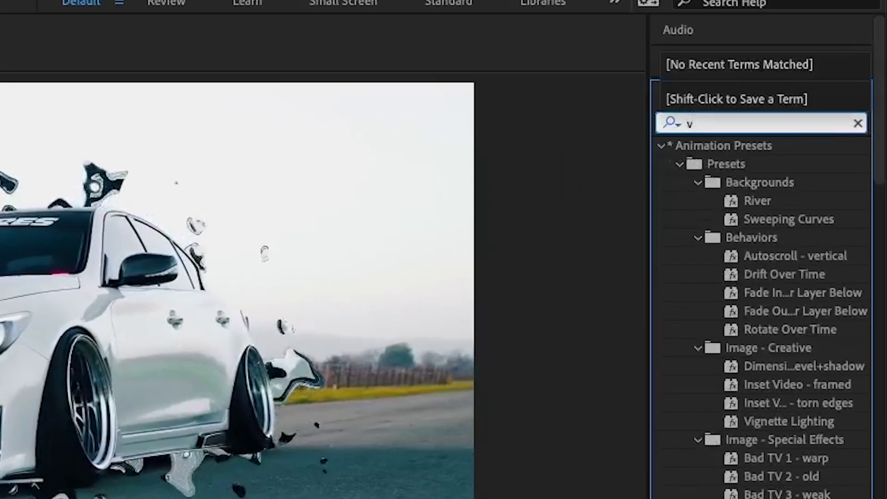
{"action": "type", "text": "r glow"}
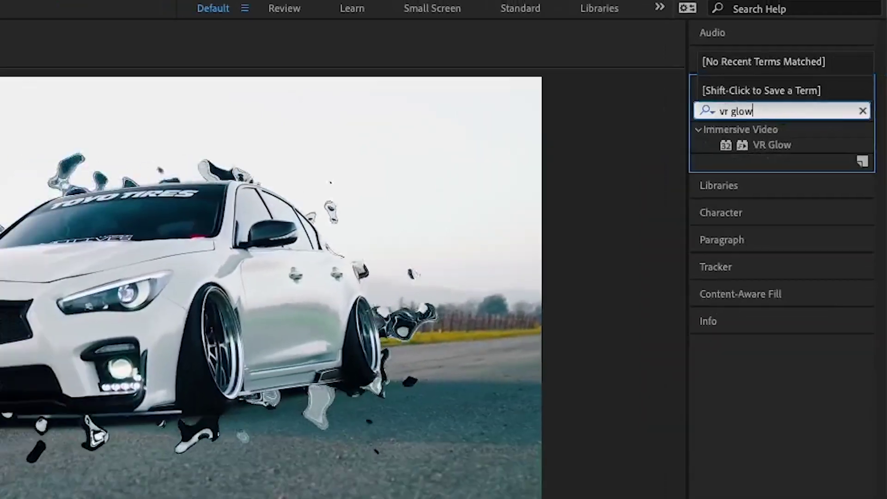
{"action": "left_click_drag", "start_coordinate": [771, 144], "coordinate": [551, 384]}
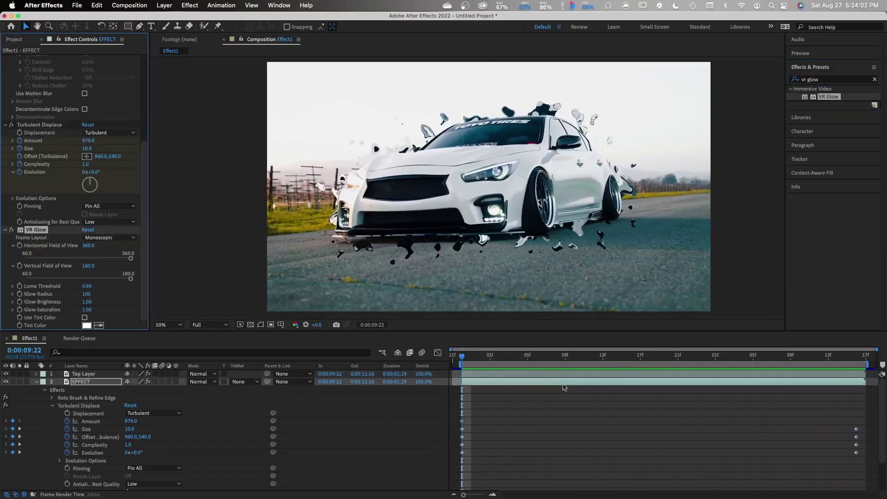
{"action": "key", "text": "space"}
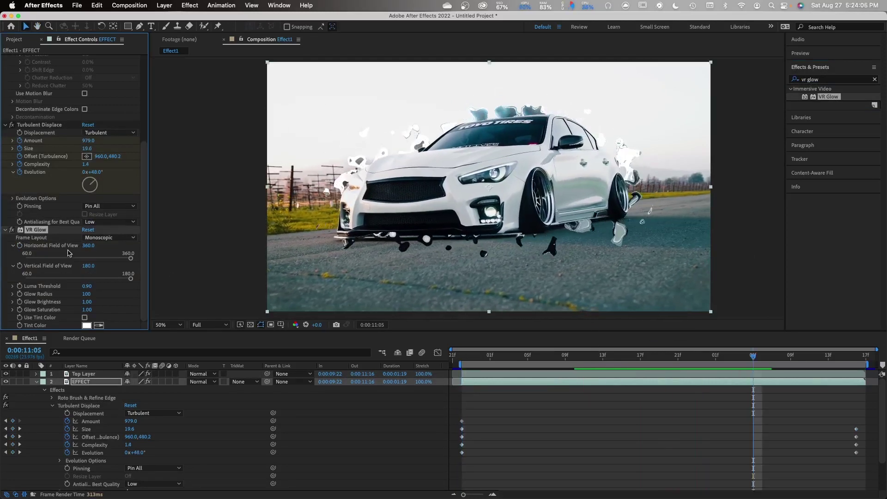
Set VR Glow's Tint Color to a bright light blue
{"action": "left_click", "coordinate": [86, 325]}
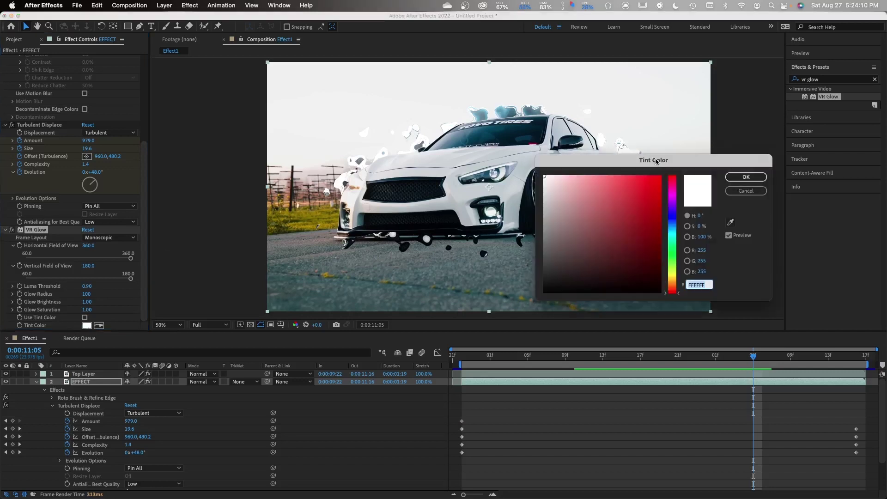
{"action": "left_click_drag", "start_coordinate": [657, 161], "coordinate": [653, 164]}
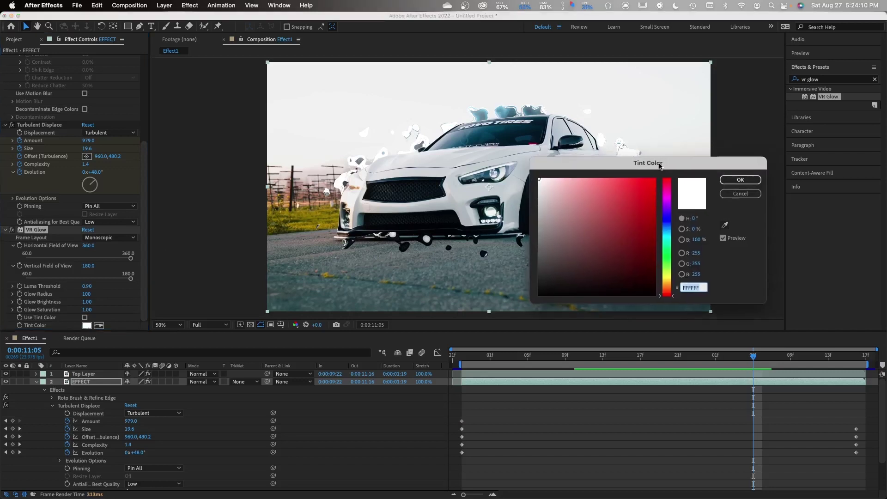
{"action": "left_click", "coordinate": [668, 239]}
{"action": "left_click", "coordinate": [668, 231]}
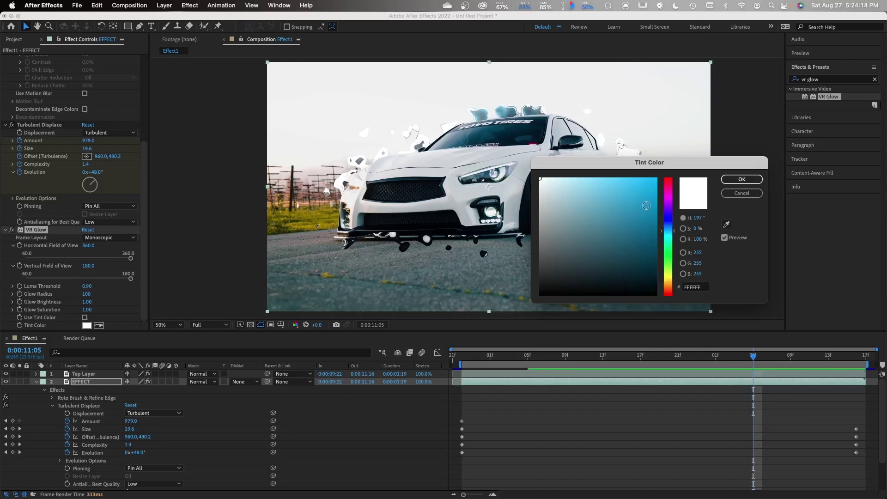
{"action": "left_click", "coordinate": [645, 187]}
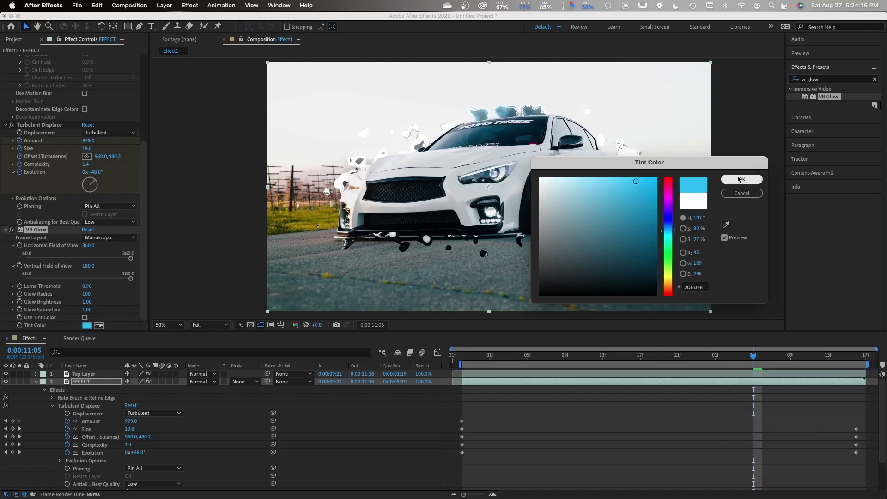
{"action": "left_click", "coordinate": [741, 180]}
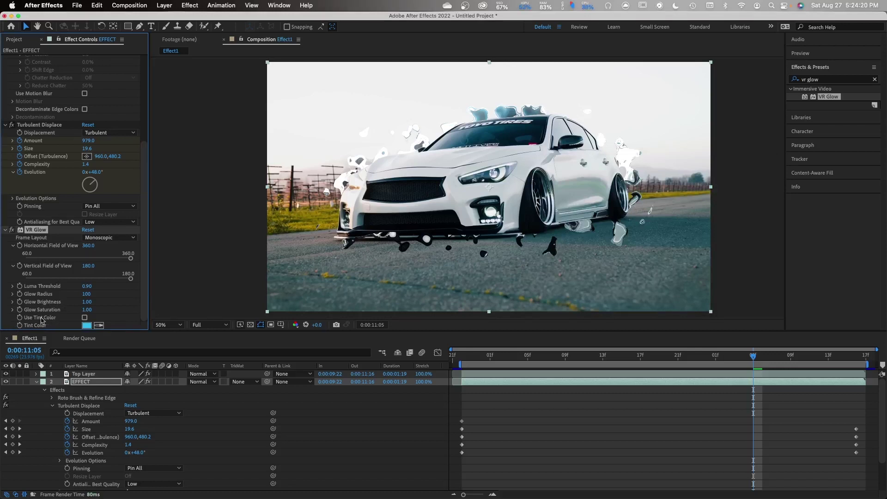
Enable Use Tint Color and lower Glow Brightness to 0.40, then return to the layer's first frame
{"action": "left_click", "coordinate": [84, 317]}
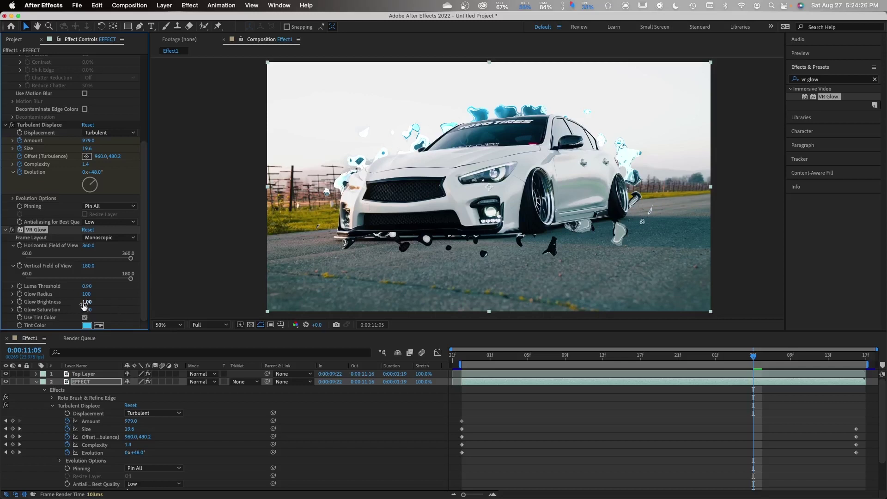
{"action": "left_click_drag", "start_coordinate": [84, 303], "coordinate": [79, 303]}
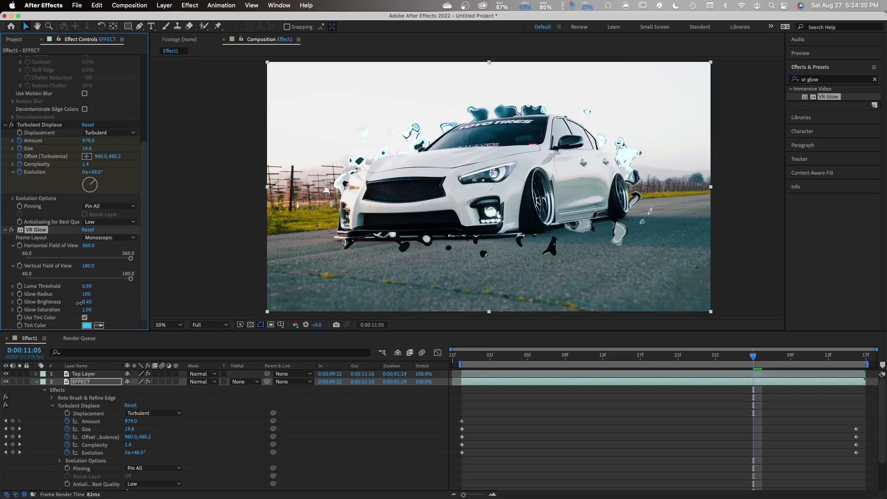
{"action": "left_click", "coordinate": [481, 360]}
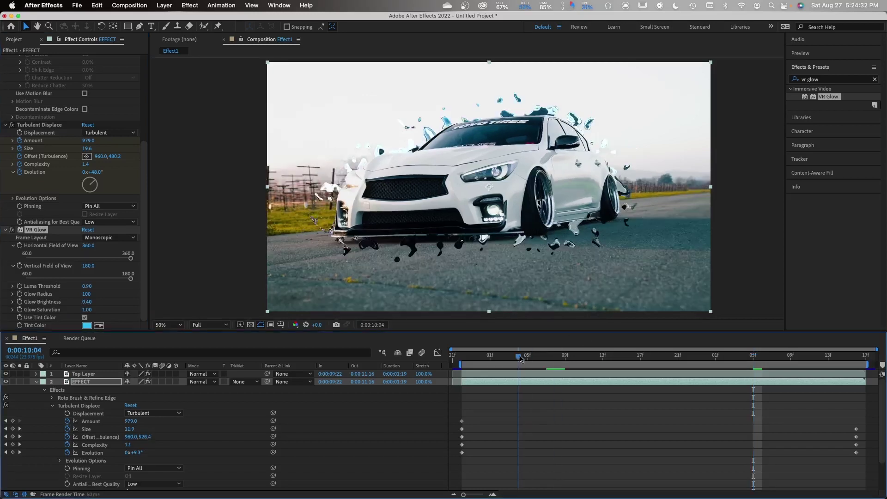
{"action": "left_click_drag", "start_coordinate": [481, 360], "coordinate": [461, 360]}
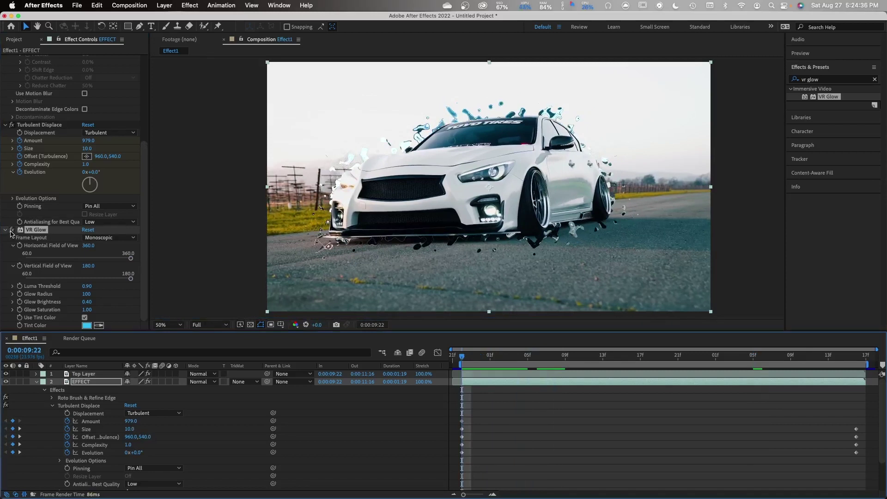
{"action": "left_click", "coordinate": [11, 232]}
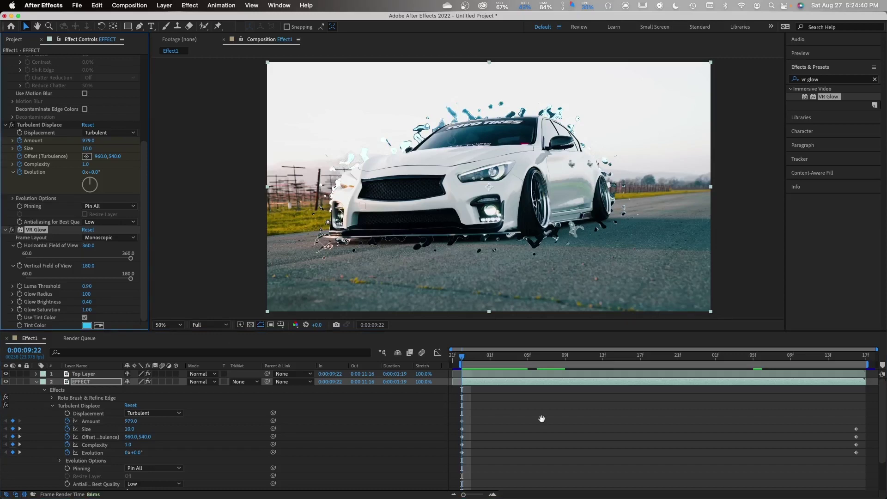
Play and stop a preview of the light-blue glowing bubbles, then collapse the EFFECT layer's properties
{"action": "key", "text": "space"}
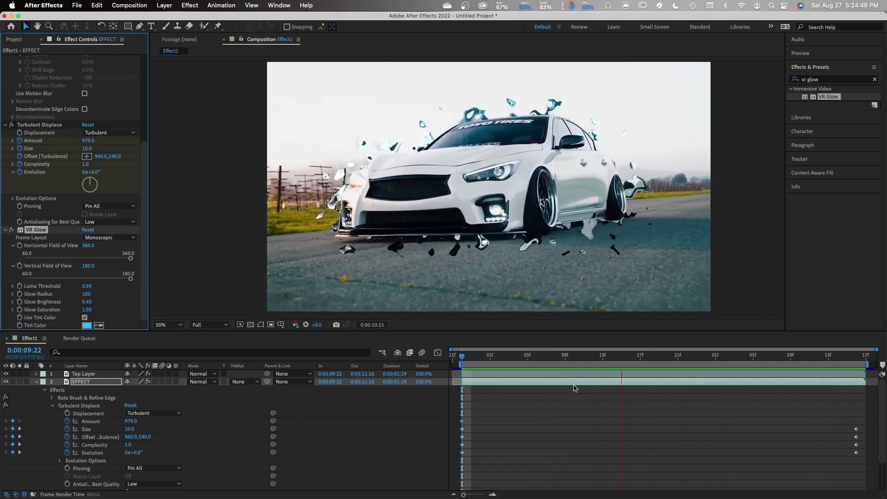
{"action": "key", "text": "space"}
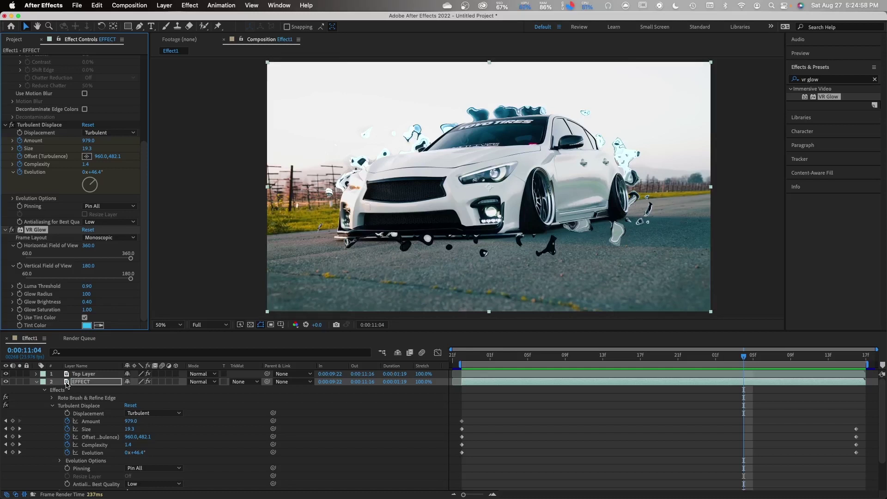
{"action": "left_click", "coordinate": [37, 383]}
Duplicate the Footage.mp4 layer with Cmd+D and move the copy above layer 1
{"action": "left_click", "coordinate": [93, 390]}
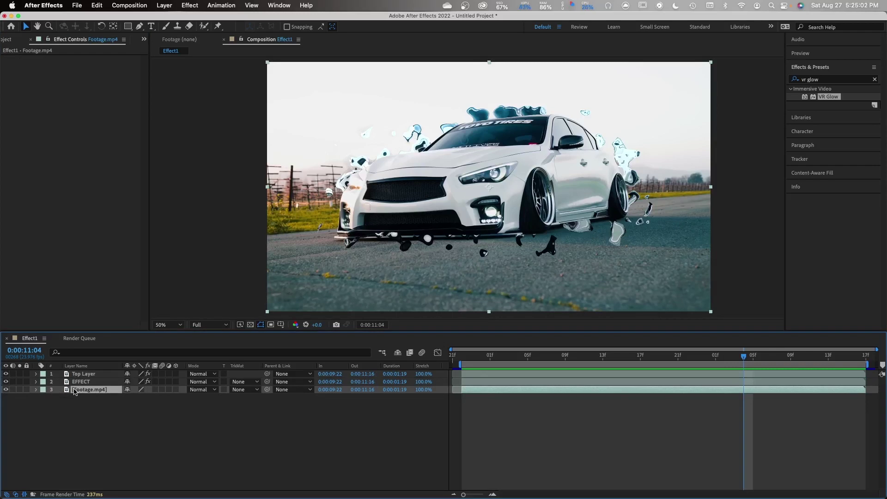
{"action": "key", "text": "super+d"}
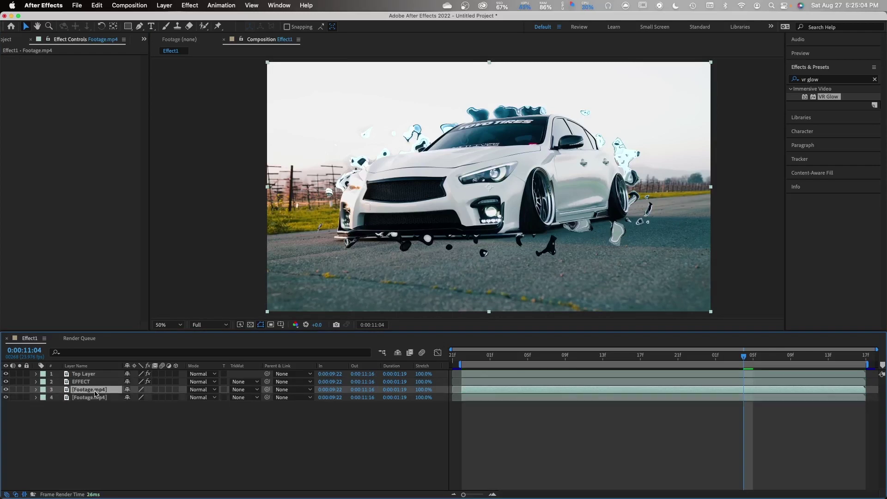
{"action": "left_click_drag", "start_coordinate": [96, 394], "coordinate": [95, 373]}
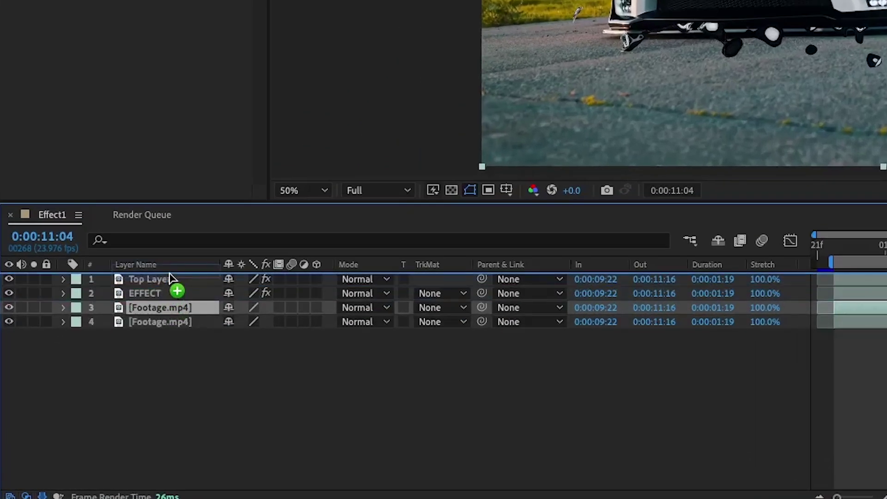
{"action": "left_click_drag", "start_coordinate": [170, 277], "coordinate": [170, 278]}
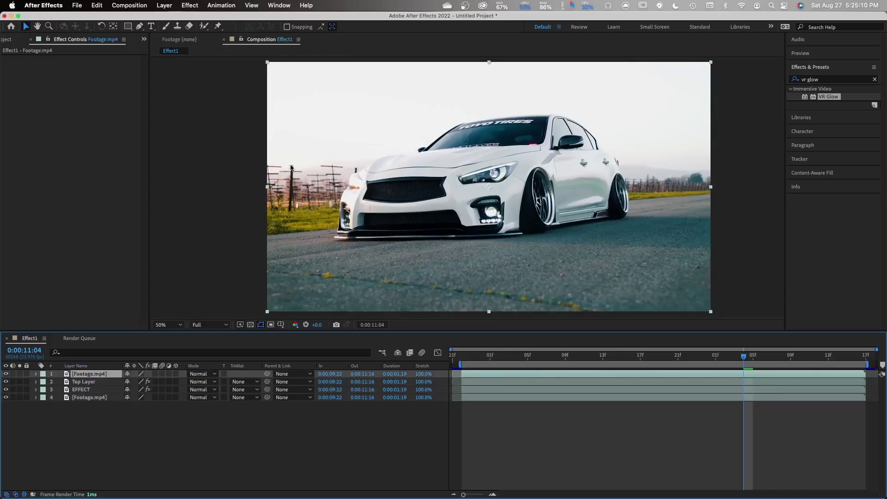
Draw a closed four-point Pen mask over the road on the top Footage.mp4 copy and check an earlier frame
{"action": "left_click", "coordinate": [140, 27]}
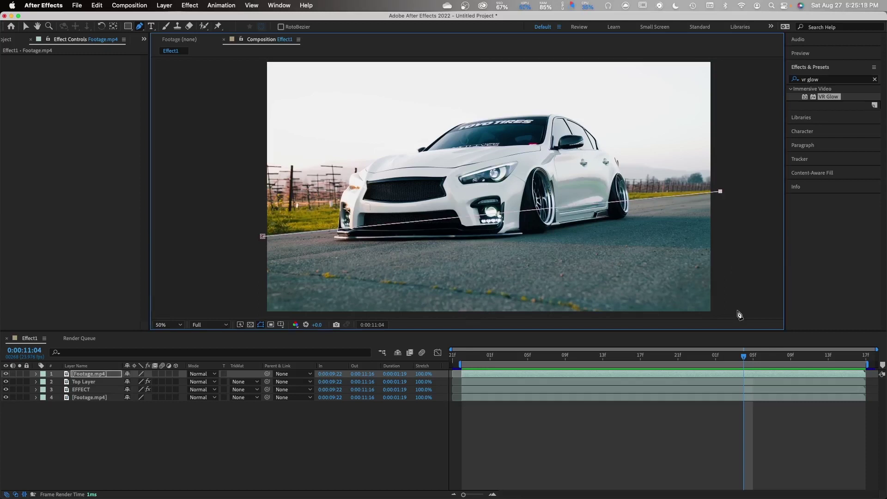
{"action": "scroll", "coordinate": [724, 290], "scroll_direction": "down", "scroll_amount": 3}
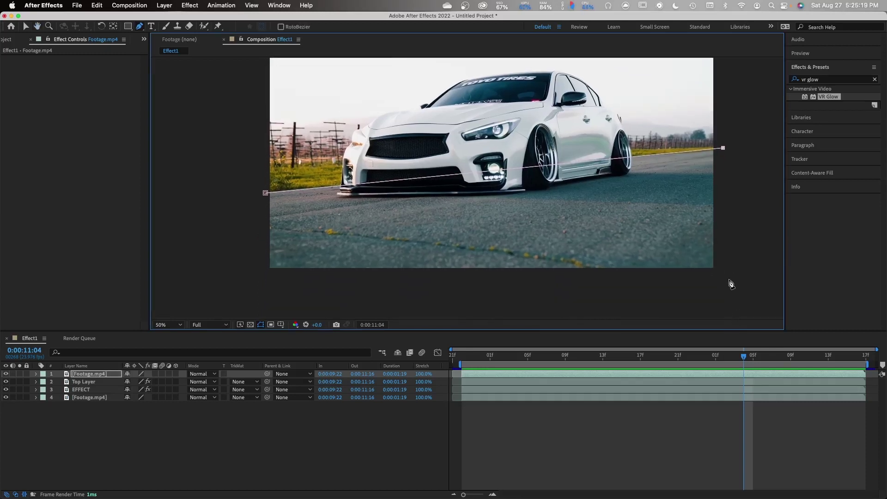
{"action": "left_click", "coordinate": [265, 194]}
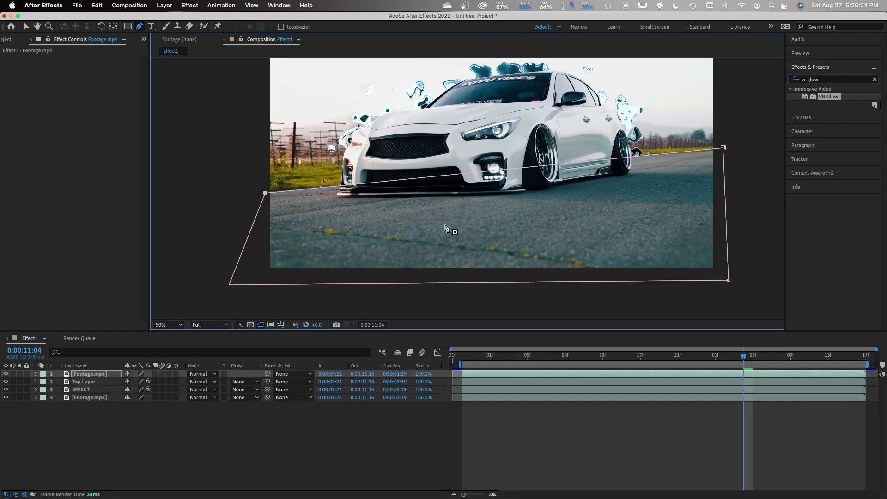
{"action": "left_click_drag", "start_coordinate": [503, 175], "coordinate": [495, 187]}
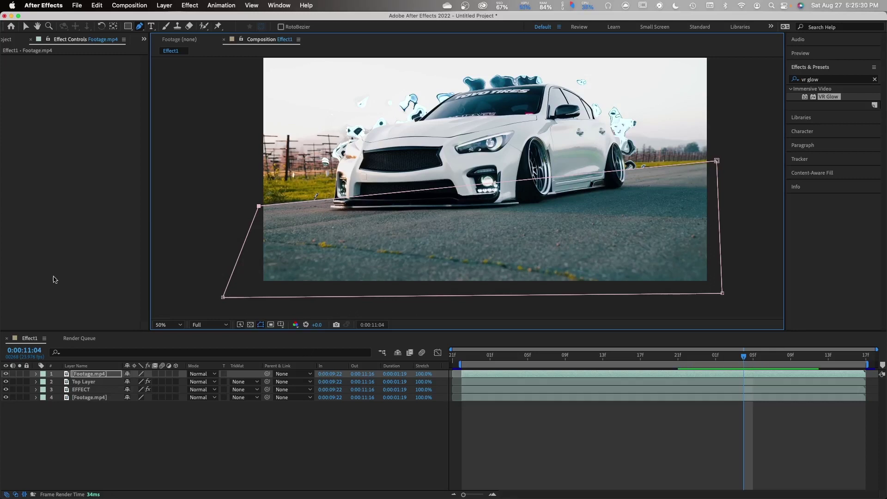
{"action": "left_click", "coordinate": [478, 360]}
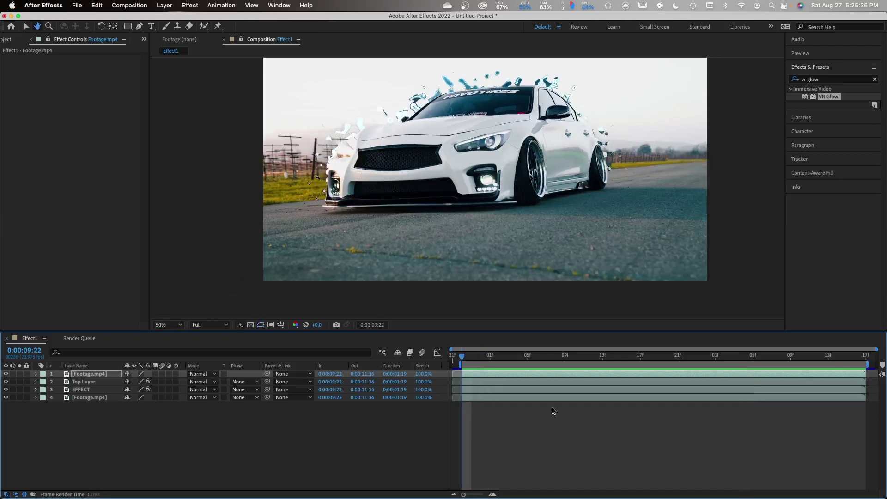
{"action": "key", "text": "space"}
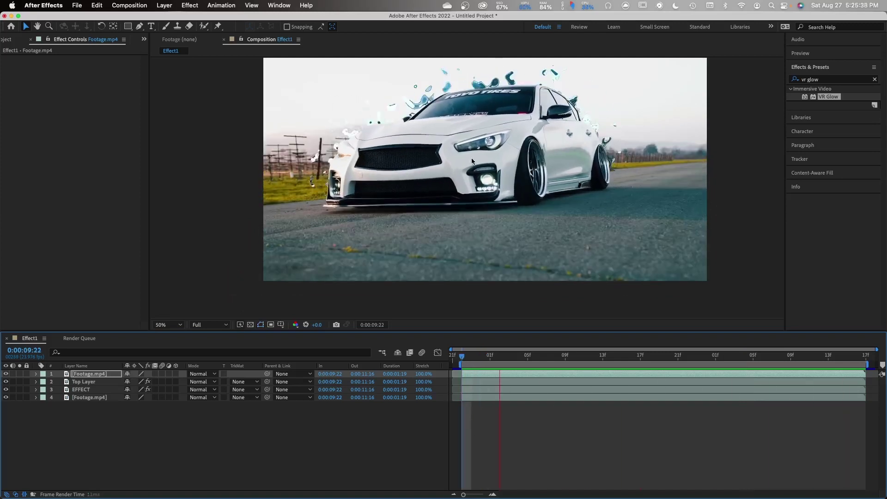